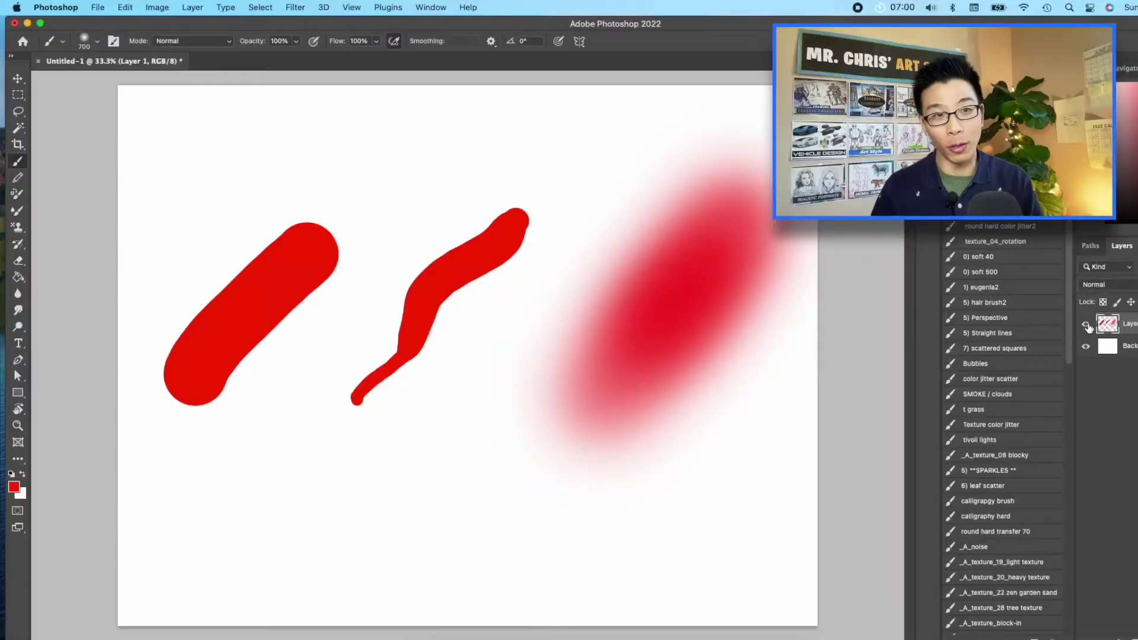
Hide Layer 1 so its red brush-stroke samples disappear from the canvas
{"action": "left_click", "coordinate": [1086, 325]}
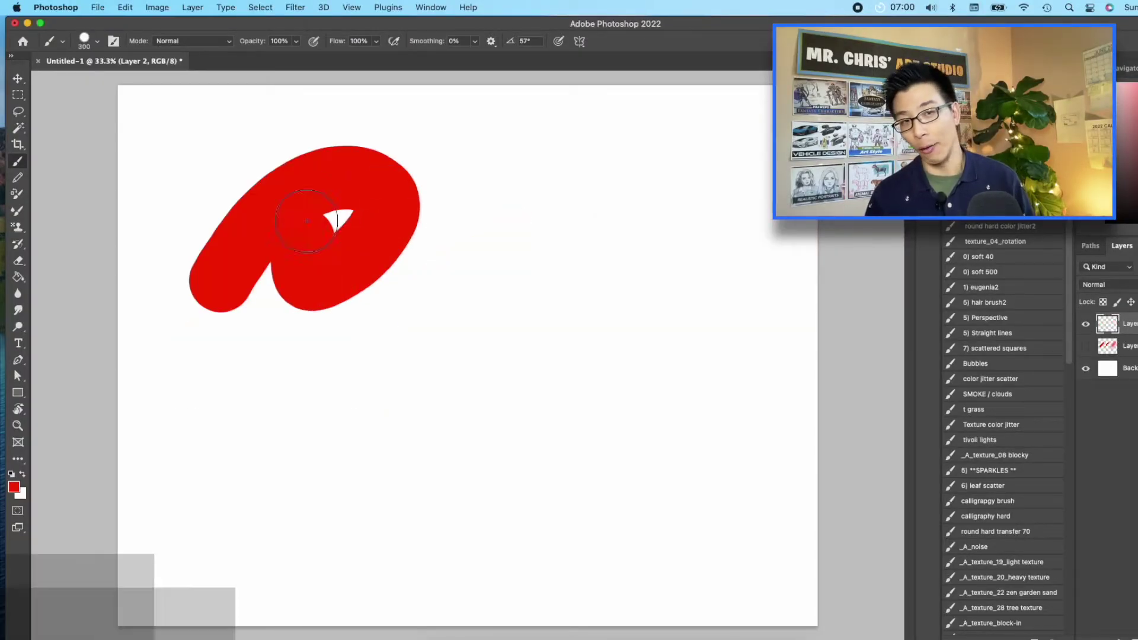
Paint a large red hard-round blob and a red stick figure with head, body and arm
{"action": "left_click_drag", "start_coordinate": [330, 203], "coordinate": [326, 223]}
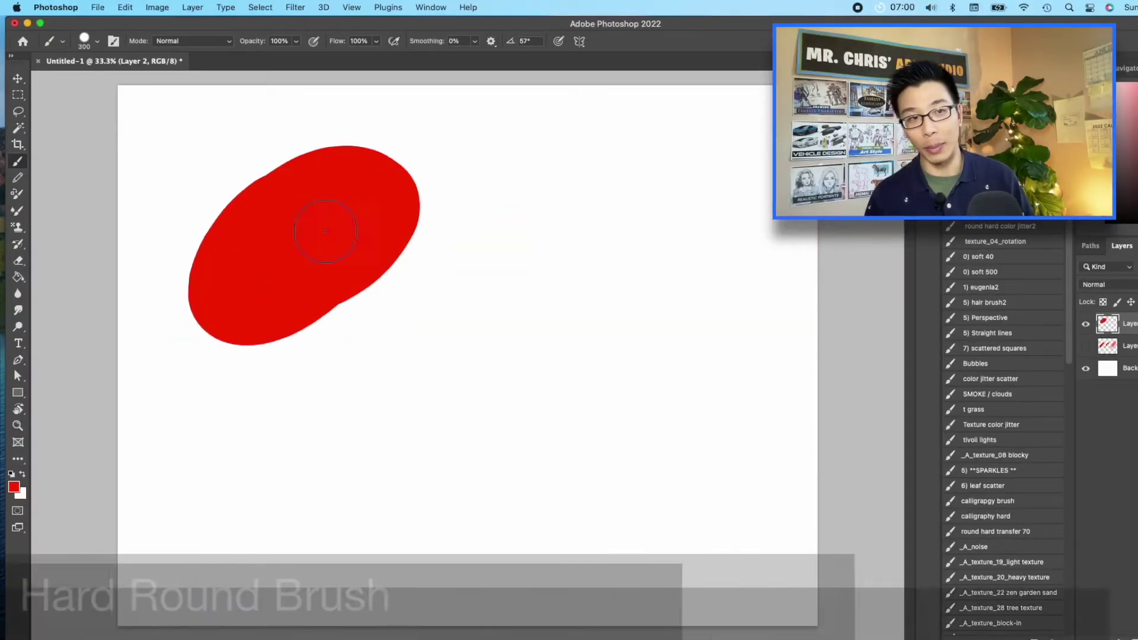
{"action": "left_click_drag", "start_coordinate": [574, 162], "coordinate": [586, 191]}
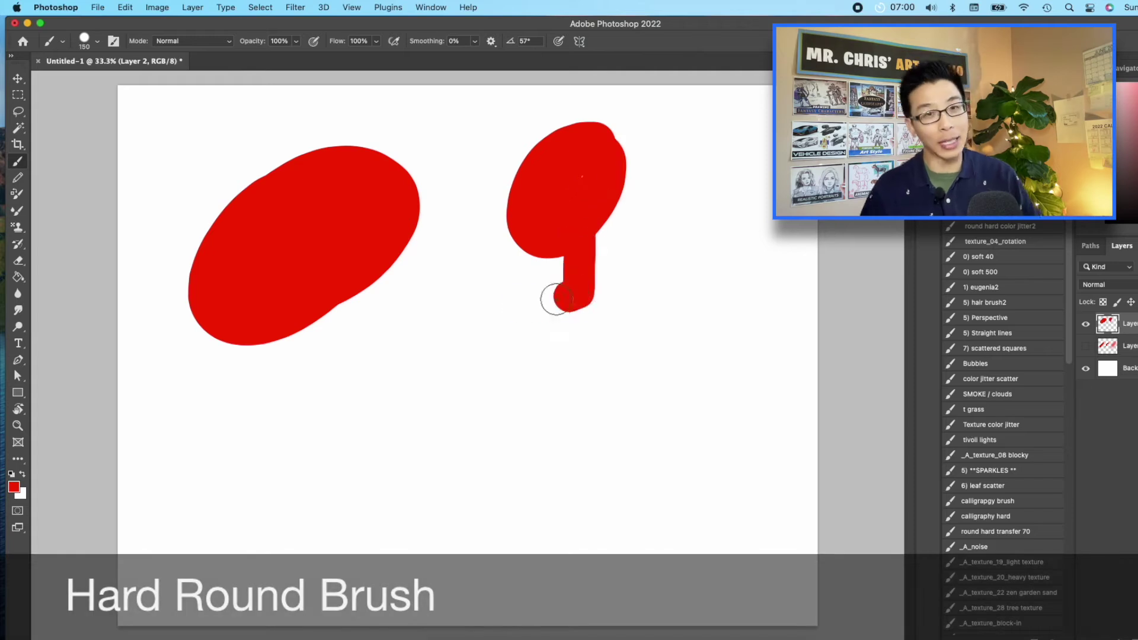
{"action": "mouse_move", "coordinate": [557, 299]}
{"action": "left_mouse_down"}
{"action": "mouse_move", "coordinate": [619, 295]}
{"action": "mouse_move", "coordinate": [532, 318]}
{"action": "mouse_move", "coordinate": [579, 329]}
{"action": "mouse_move", "coordinate": [606, 395]}
{"action": "mouse_move", "coordinate": [626, 364]}
{"action": "mouse_move", "coordinate": [631, 284]}
{"action": "mouse_move", "coordinate": [683, 345]}
{"action": "mouse_move", "coordinate": [728, 230]}
{"action": "mouse_move", "coordinate": [699, 188]}
{"action": "left_mouse_up"}
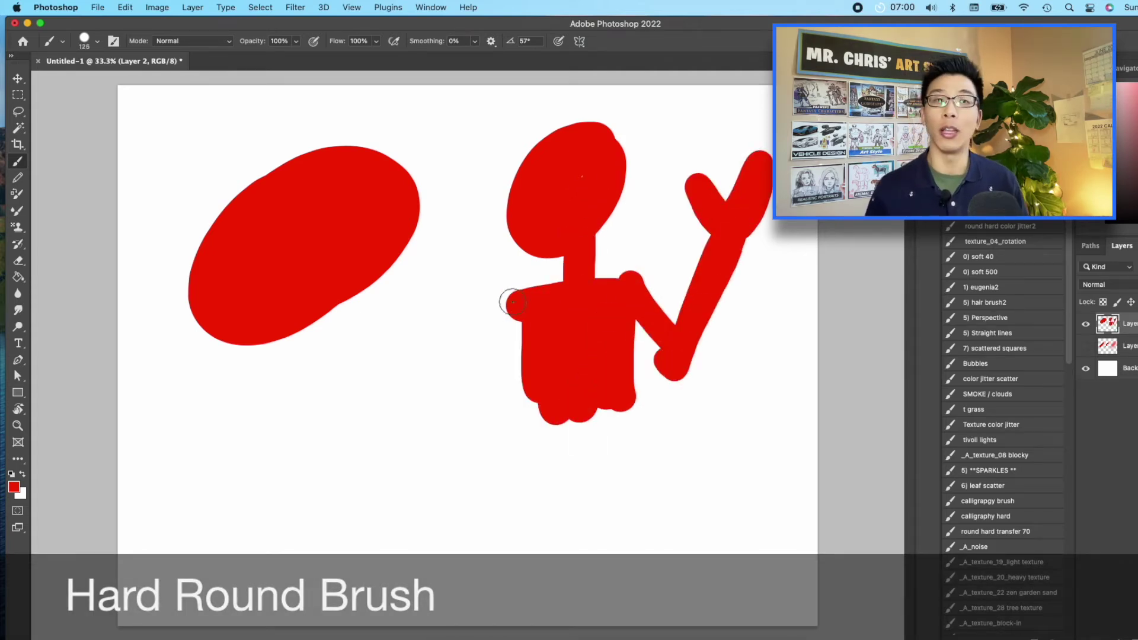
{"action": "left_click_drag", "start_coordinate": [514, 303], "coordinate": [457, 408]}
Lower the brush opacity and paint overlapping translucent pink strokes, resizing the brush with the bracket keys
{"action": "left_click", "coordinate": [296, 41]}
{"action": "left_click_drag", "start_coordinate": [309, 57], "coordinate": [347, 53]}
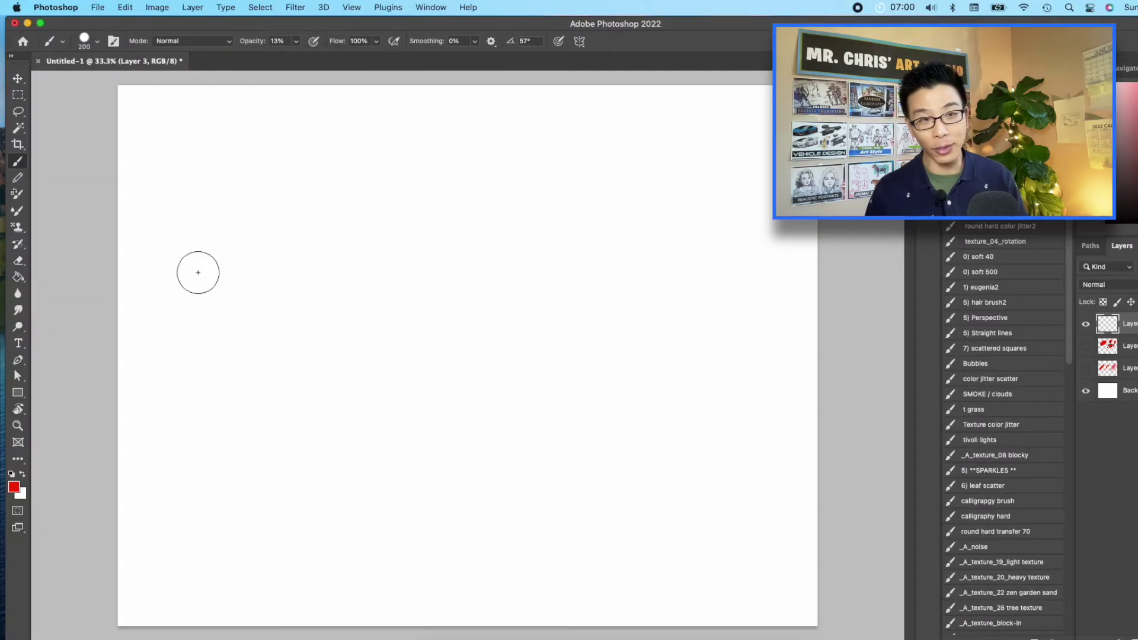
{"action": "key", "text": "bracketright"}
{"action": "key", "text": "bracketright"}
{"action": "key", "text": "bracketright"}
{"action": "left_click_drag", "start_coordinate": [205, 255], "coordinate": [630, 264]}
{"action": "left_click_drag", "start_coordinate": [254, 262], "coordinate": [491, 258]}
{"action": "key", "text": "bracketleft"}
{"action": "mouse_move", "coordinate": [173, 255]}
{"action": "left_mouse_down"}
{"action": "mouse_move", "coordinate": [421, 261]}
{"action": "mouse_move", "coordinate": [270, 267]}
{"action": "mouse_move", "coordinate": [206, 296]}
{"action": "mouse_move", "coordinate": [237, 294]}
{"action": "mouse_move", "coordinate": [220, 290]}
{"action": "left_mouse_up"}
{"action": "key", "text": "bracketleft"}
{"action": "key", "text": "bracketleft"}
{"action": "key", "text": "bracketleft"}
{"action": "key", "text": "bracketleft"}
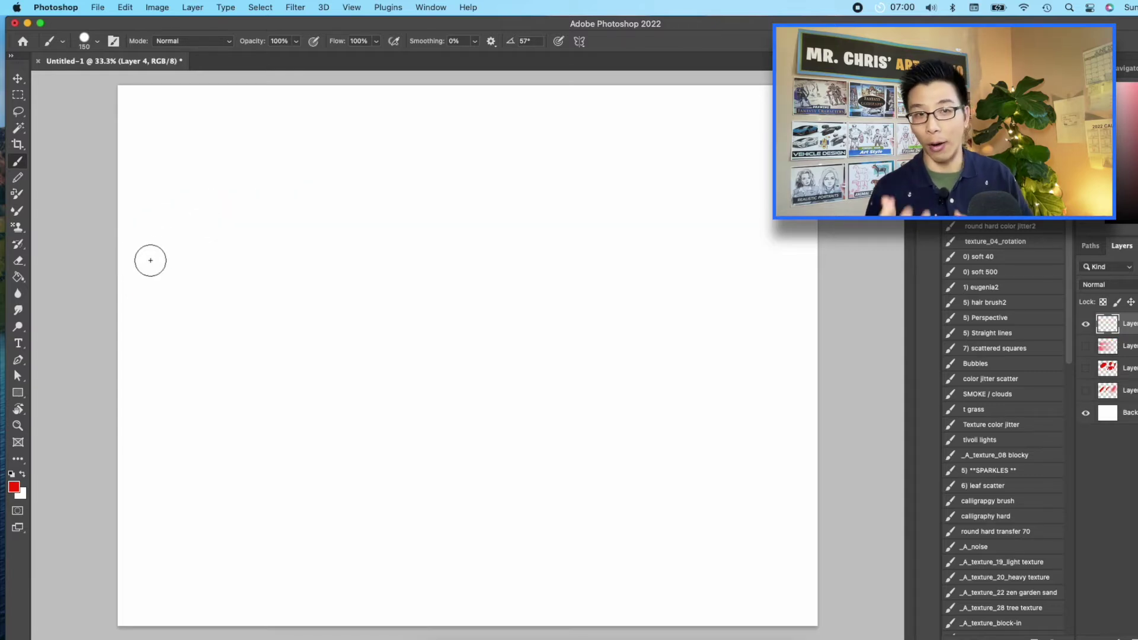
Draw a red curve, then enable Shape Dynamics with Size Jitter controlled by Pen Pressure
{"action": "mouse_move", "coordinate": [173, 235]}
{"action": "left_mouse_down"}
{"action": "mouse_move", "coordinate": [388, 171]}
{"action": "mouse_move", "coordinate": [630, 194]}
{"action": "left_mouse_up"}
{"action": "key", "text": "F5"}
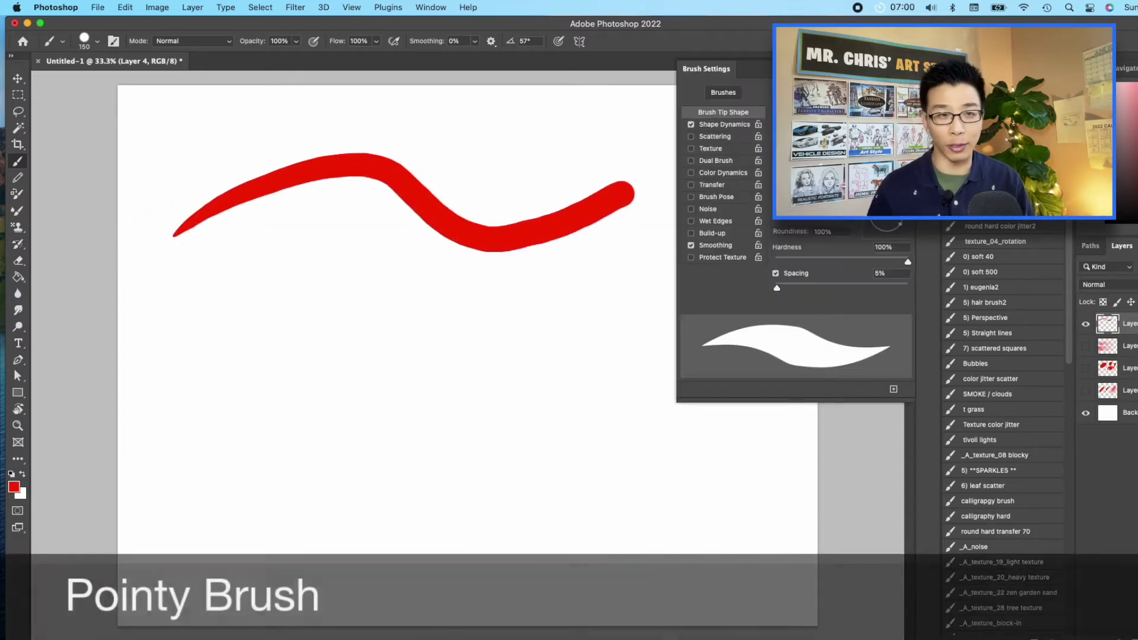
{"action": "left_click", "coordinate": [725, 126]}
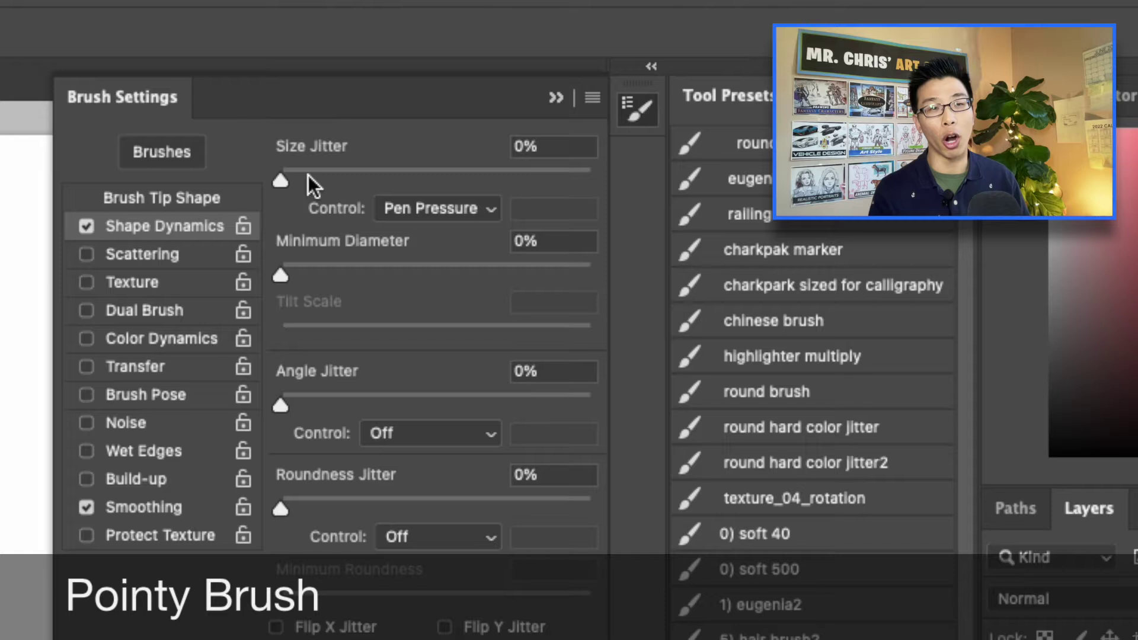
{"action": "left_click", "coordinate": [452, 210]}
{"action": "left_click", "coordinate": [436, 209]}
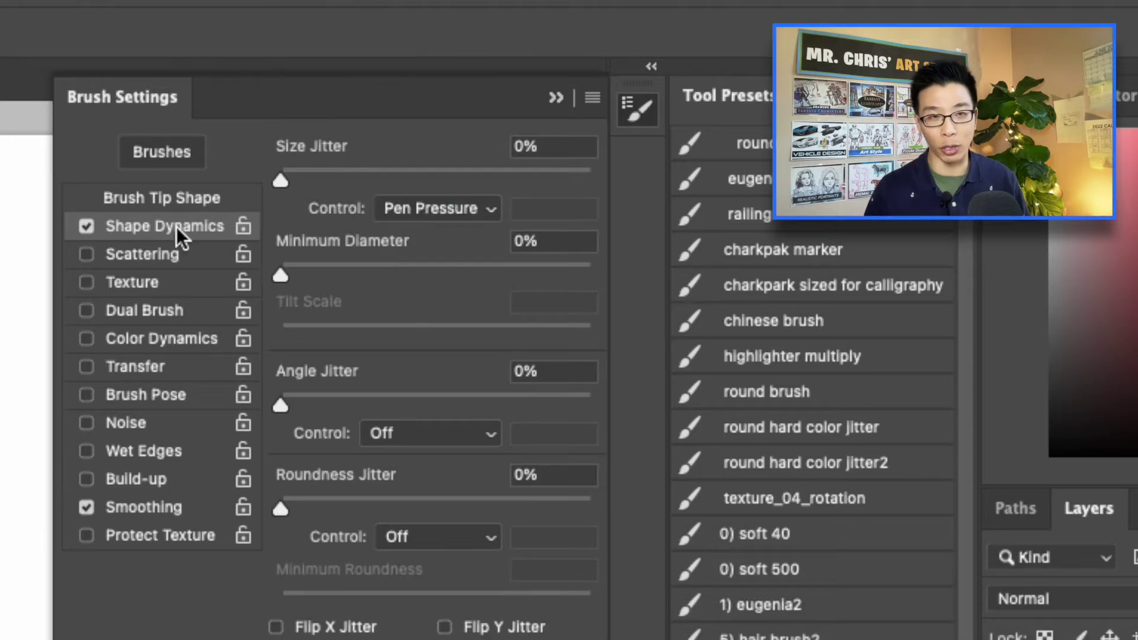
{"action": "left_click", "coordinate": [449, 221]}
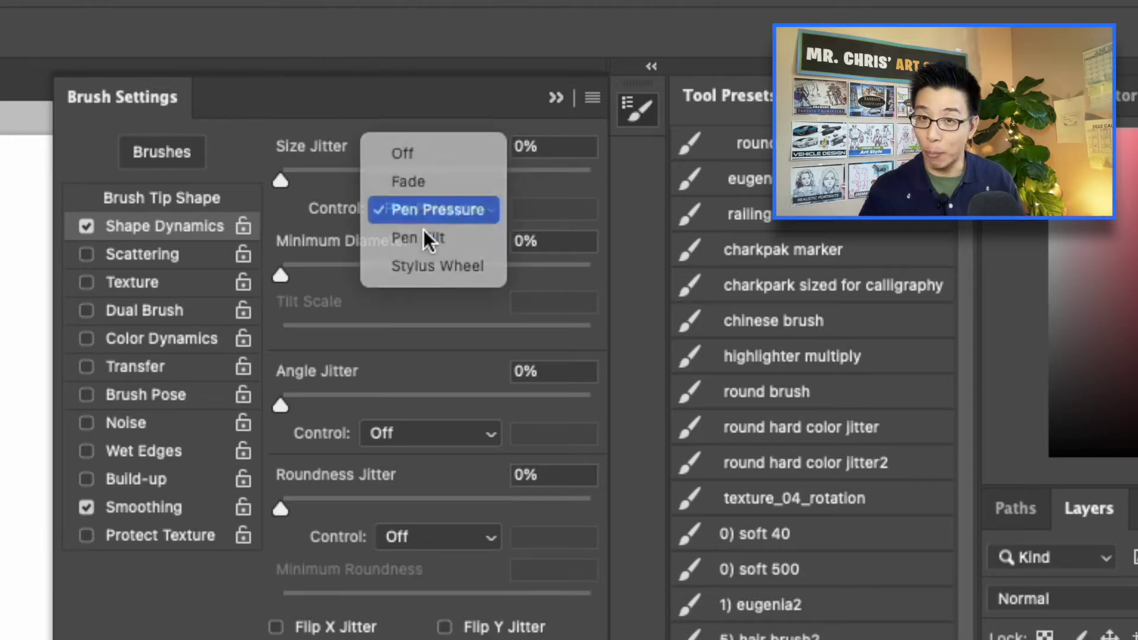
{"action": "key", "text": "Escape"}
Sketch a faint pink wave below the curve and ink a red figure's face and raised arm
{"action": "key", "text": "F5"}
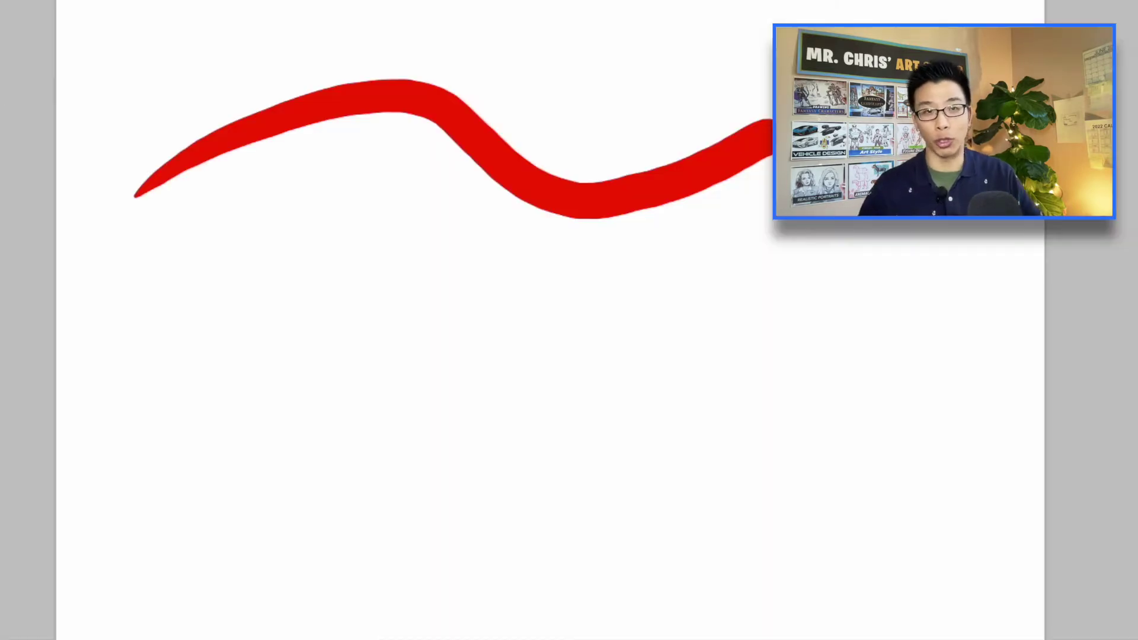
{"action": "mouse_move", "coordinate": [88, 326]}
{"action": "left_mouse_down"}
{"action": "mouse_move", "coordinate": [162, 276]}
{"action": "mouse_move", "coordinate": [435, 319]}
{"action": "mouse_move", "coordinate": [678, 291]}
{"action": "left_mouse_up"}
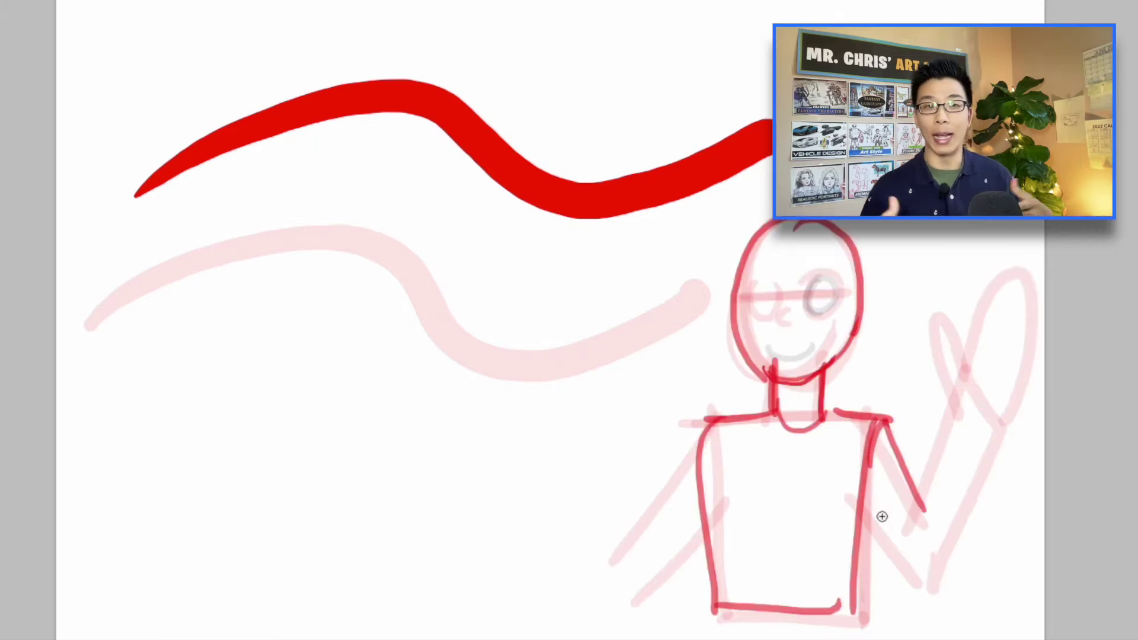
{"action": "left_click_drag", "start_coordinate": [882, 516], "coordinate": [924, 575]}
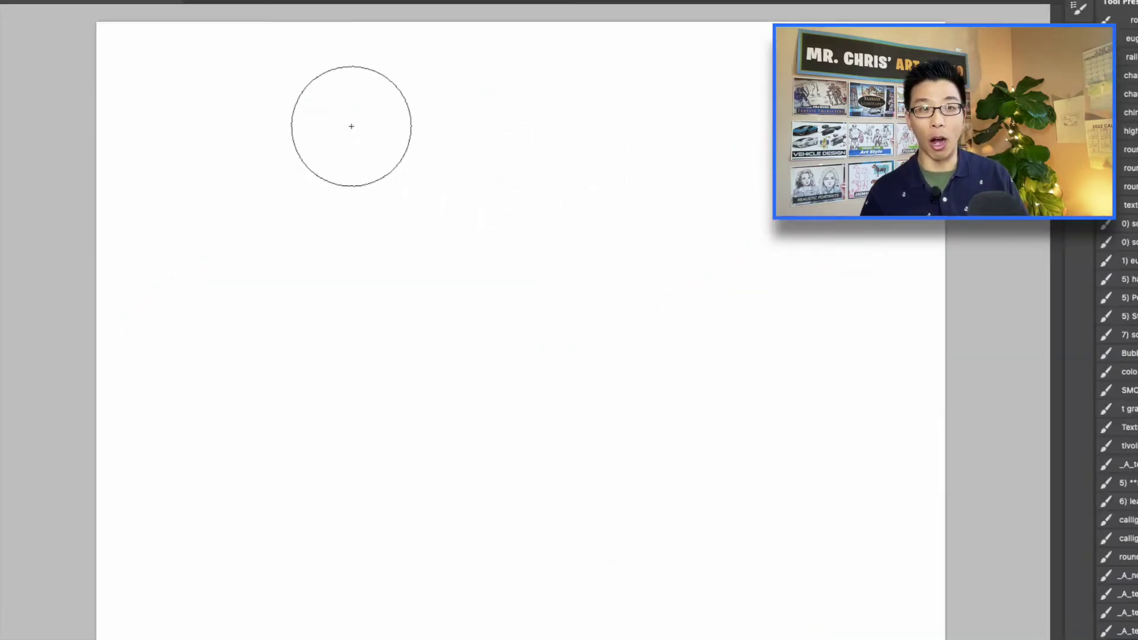
Paint a soft red wave across the top and airbrush a red gradient into a rectangular selection
{"action": "mouse_move", "coordinate": [249, 136]}
{"action": "left_mouse_down"}
{"action": "mouse_move", "coordinate": [234, 142]}
{"action": "mouse_move", "coordinate": [842, 249]}
{"action": "left_mouse_up"}
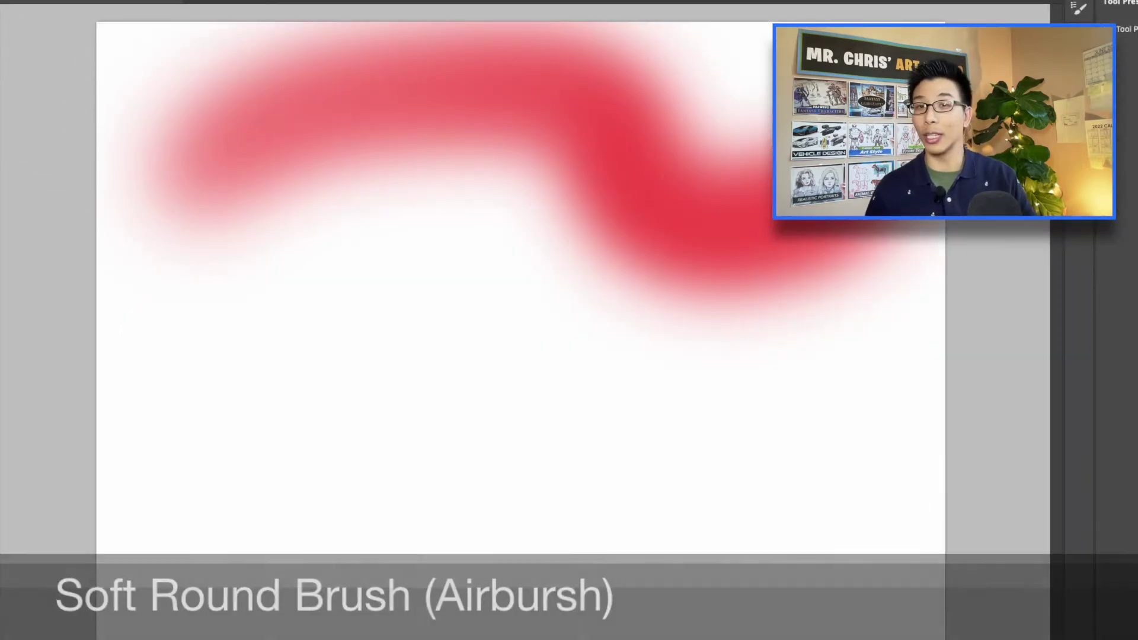
{"action": "key", "text": "m"}
{"action": "left_click_drag", "start_coordinate": [160, 314], "coordinate": [464, 549]}
{"action": "key", "text": "b"}
{"action": "mouse_move", "coordinate": [173, 267]}
{"action": "left_mouse_down"}
{"action": "mouse_move", "coordinate": [218, 244]}
{"action": "mouse_move", "coordinate": [254, 415]}
{"action": "mouse_move", "coordinate": [318, 478]}
{"action": "left_mouse_up"}
{"action": "key", "text": "ctrl+d"}
Paint red into an elliptical circle selection and erase its centre to a pale highlight
{"action": "key", "text": "g"}
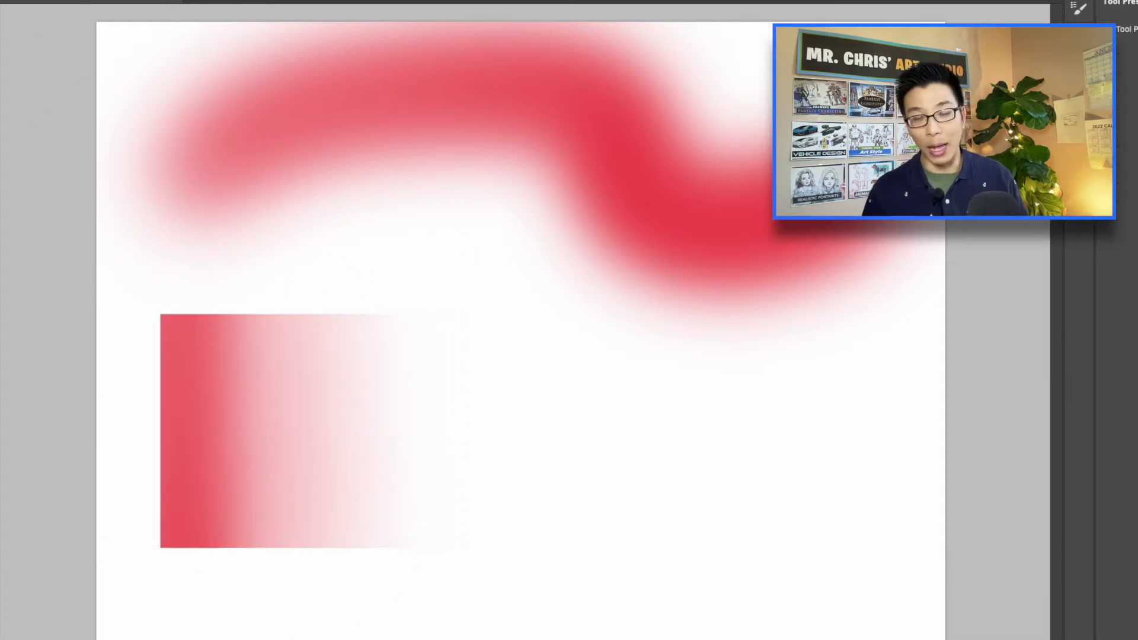
{"action": "left_click_drag", "start_coordinate": [510, 321], "coordinate": [799, 590]}
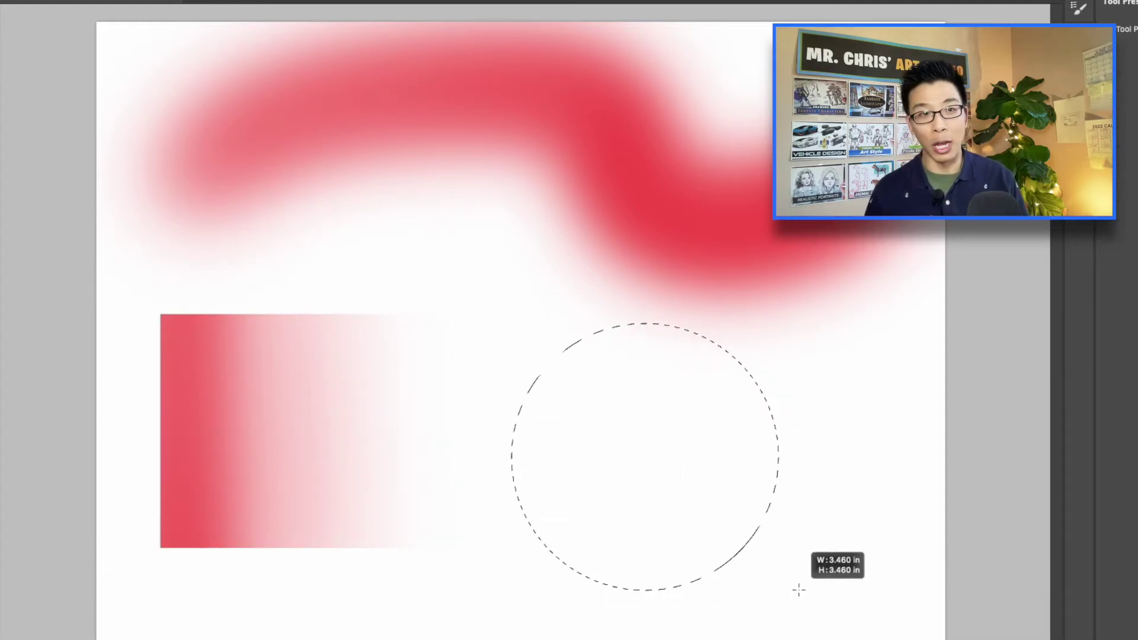
{"action": "key", "text": "b"}
{"action": "mouse_move", "coordinate": [720, 399]}
{"action": "left_mouse_down"}
{"action": "mouse_move", "coordinate": [567, 517]}
{"action": "mouse_move", "coordinate": [567, 483]}
{"action": "mouse_move", "coordinate": [680, 519]}
{"action": "mouse_move", "coordinate": [724, 362]}
{"action": "mouse_move", "coordinate": [692, 567]}
{"action": "mouse_move", "coordinate": [735, 392]}
{"action": "left_mouse_up"}
{"action": "key", "text": "e"}
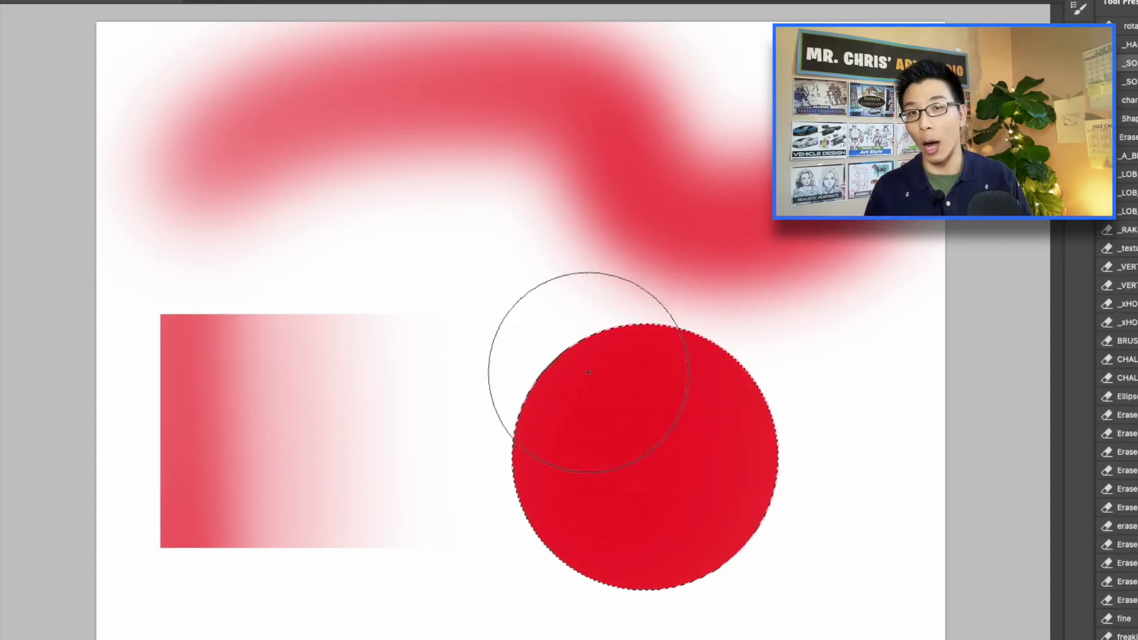
{"action": "mouse_move", "coordinate": [588, 373]}
{"action": "left_mouse_down"}
{"action": "mouse_move", "coordinate": [638, 414]}
{"action": "mouse_move", "coordinate": [618, 435]}
{"action": "left_mouse_up"}
{"action": "key", "text": "ctrl+z"}
{"action": "key", "text": "bracketleft"}
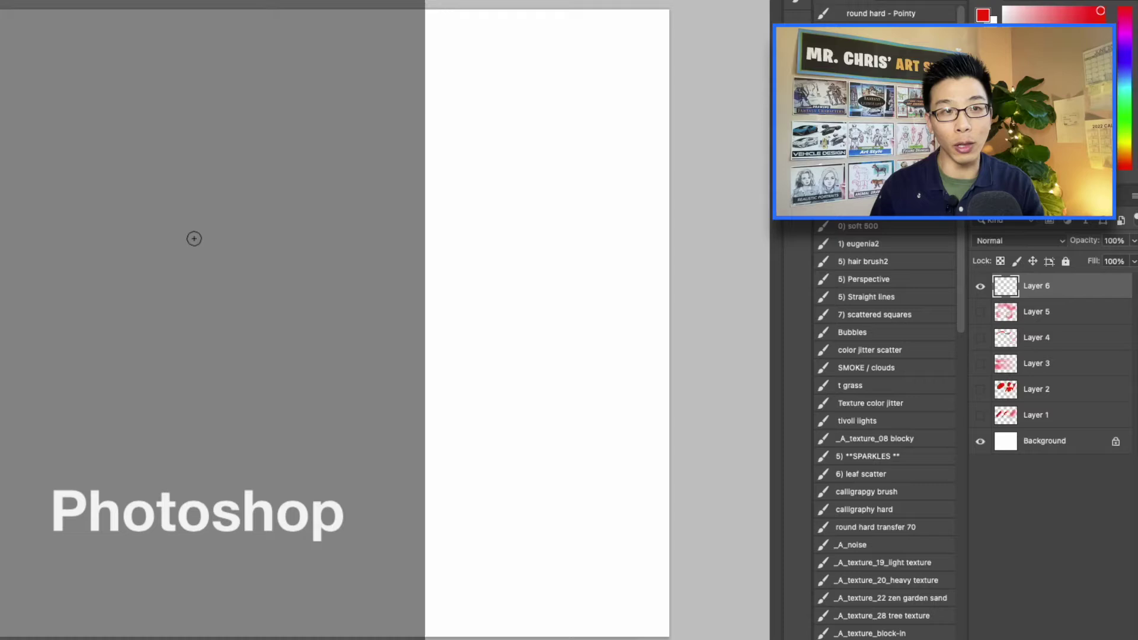
Paint a filled red square on Layer 6 and lock the layer's transparent pixels
{"action": "left_click_drag", "start_coordinate": [214, 142], "coordinate": [209, 346]}
{"action": "mouse_move", "coordinate": [216, 148]}
{"action": "left_mouse_down"}
{"action": "mouse_move", "coordinate": [254, 160]}
{"action": "mouse_move", "coordinate": [366, 153]}
{"action": "mouse_move", "coordinate": [408, 363]}
{"action": "left_mouse_up"}
{"action": "left_click_drag", "start_coordinate": [271, 346], "coordinate": [394, 350]}
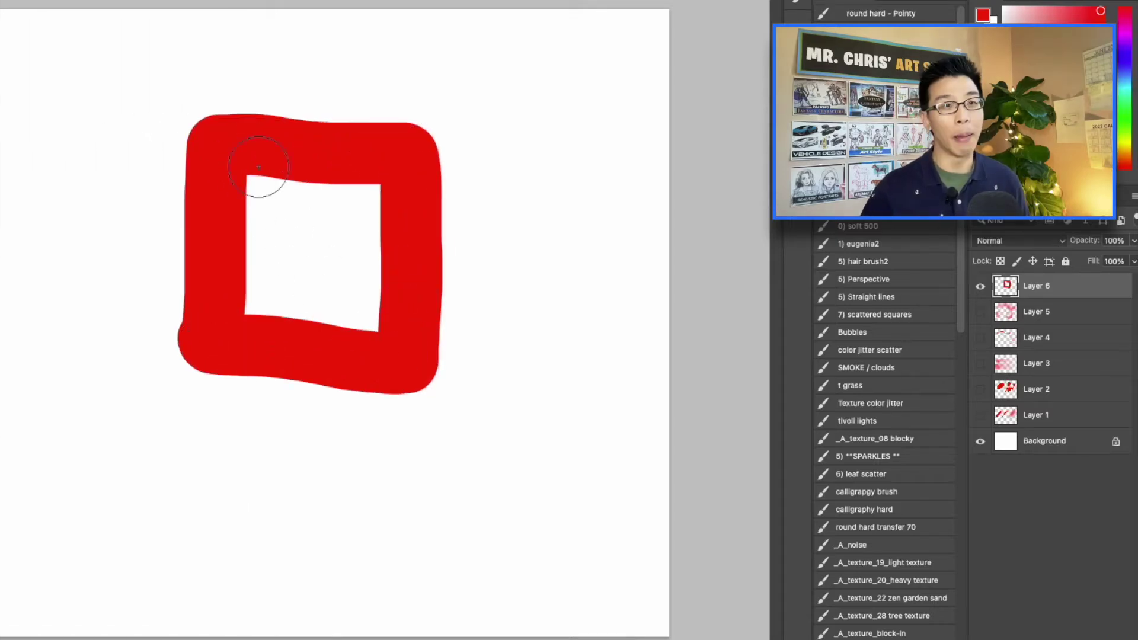
{"action": "mouse_move", "coordinate": [272, 160]}
{"action": "left_mouse_down"}
{"action": "mouse_move", "coordinate": [340, 218]}
{"action": "mouse_move", "coordinate": [371, 308]}
{"action": "left_mouse_up"}
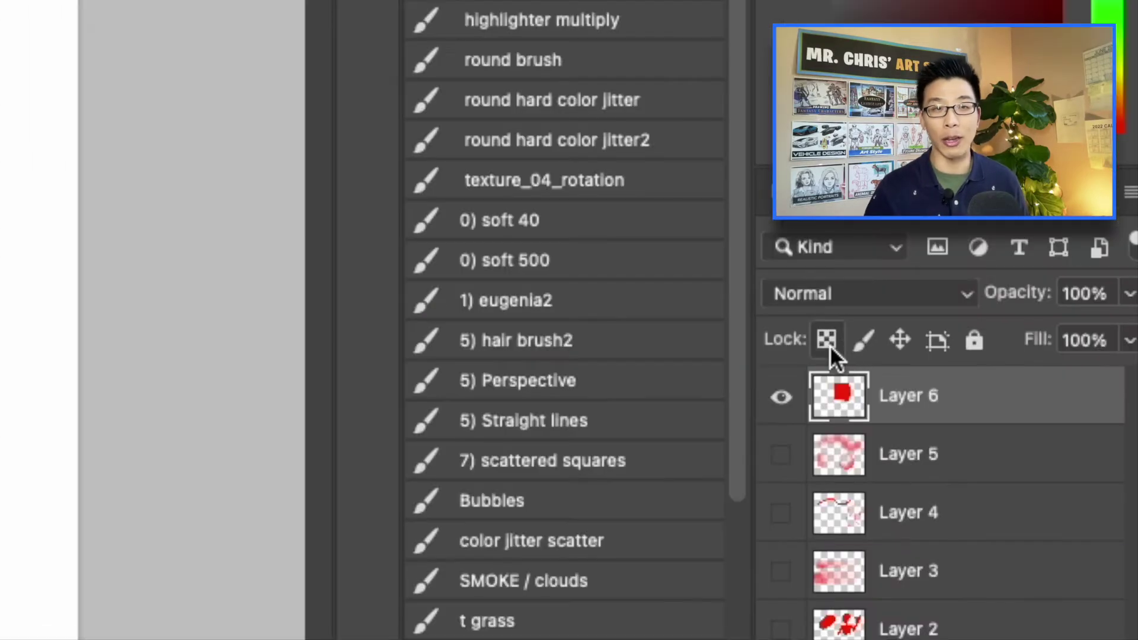
{"action": "left_click", "coordinate": [828, 345]}
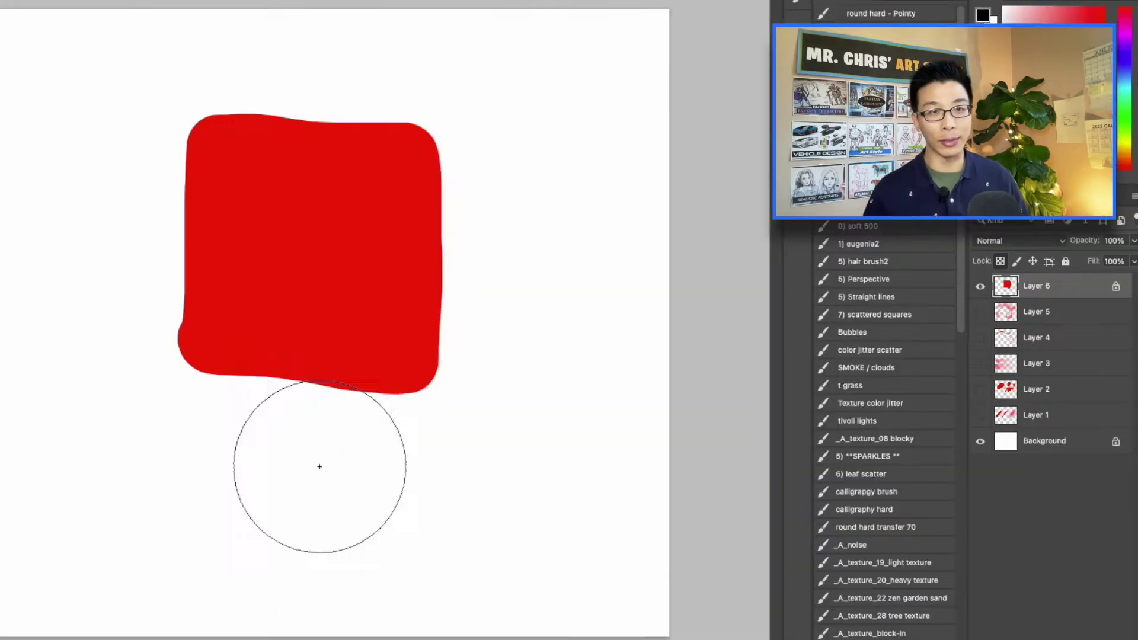
Shade the square's lower-right black, its upper-left dark red, and add pale pink highlights
{"action": "left_click_drag", "start_coordinate": [318, 464], "coordinate": [640, 295]}
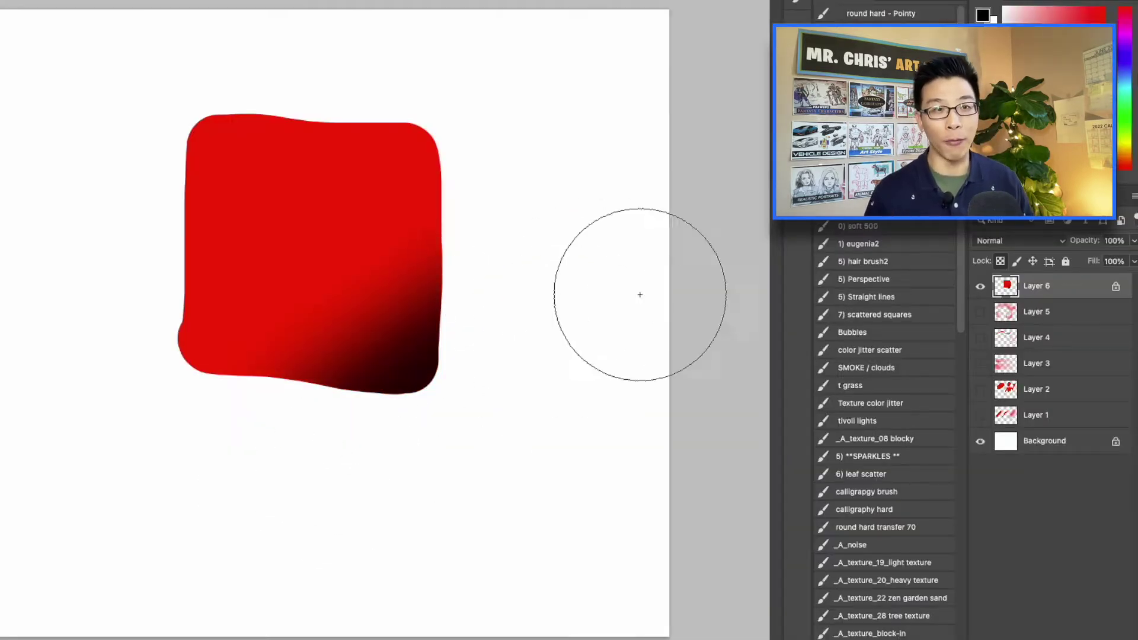
{"action": "mouse_move", "coordinate": [219, 129]}
{"action": "left_mouse_down"}
{"action": "mouse_move", "coordinate": [137, 178]}
{"action": "mouse_move", "coordinate": [71, 282]}
{"action": "mouse_move", "coordinate": [267, 153]}
{"action": "left_mouse_up"}
{"action": "key", "text": "x"}
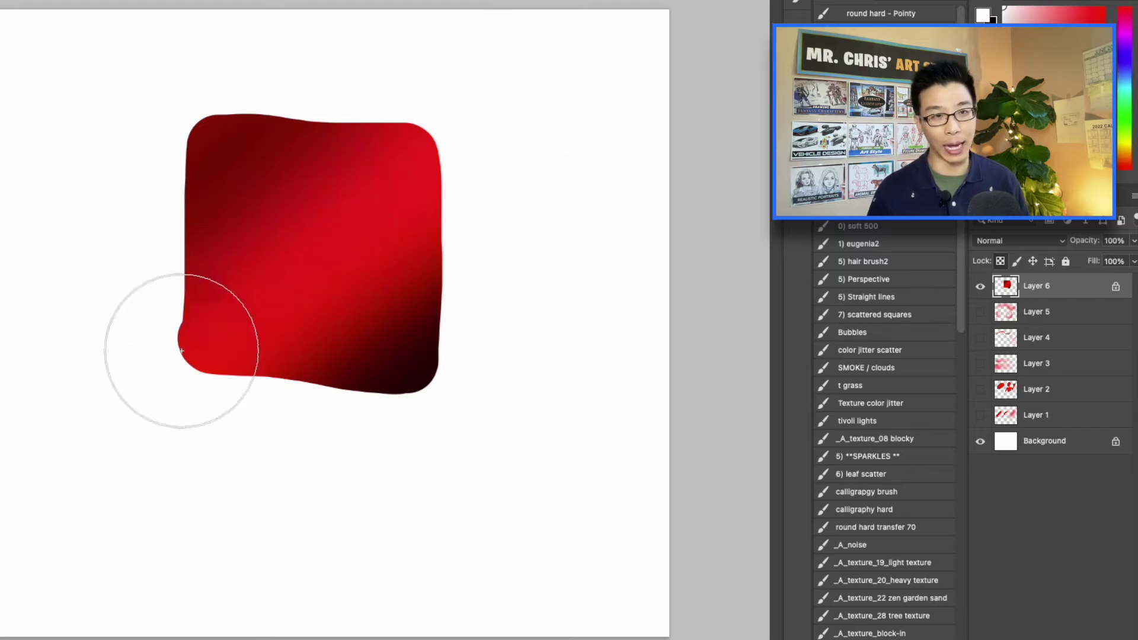
{"action": "mouse_move", "coordinate": [184, 348]}
{"action": "left_mouse_down"}
{"action": "mouse_move", "coordinate": [213, 330]}
{"action": "mouse_move", "coordinate": [178, 377]}
{"action": "mouse_move", "coordinate": [249, 224]}
{"action": "mouse_move", "coordinate": [409, 119]}
{"action": "left_mouse_up"}
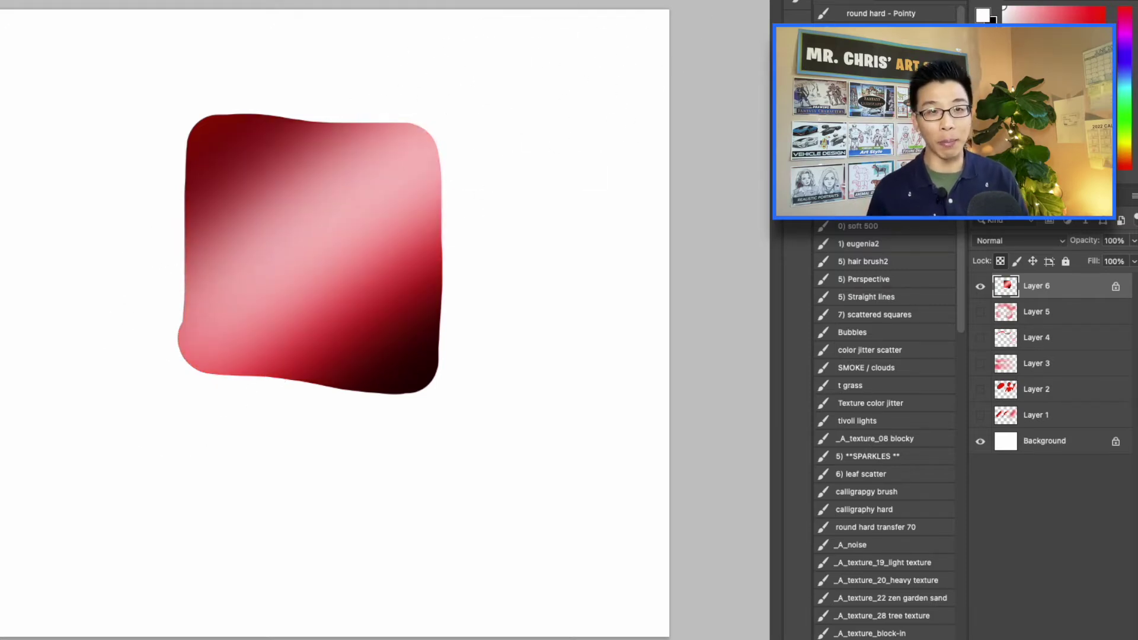
Pick a new colour and soften the dark shading over the square's lower-right corner
{"action": "left_click", "coordinate": [1120, 123]}
{"action": "mouse_move", "coordinate": [318, 426]}
{"action": "left_mouse_down"}
{"action": "mouse_move", "coordinate": [431, 353]}
{"action": "mouse_move", "coordinate": [435, 325]}
{"action": "mouse_move", "coordinate": [306, 374]}
{"action": "mouse_move", "coordinate": [548, 191]}
{"action": "left_mouse_up"}
{"action": "left_click", "coordinate": [1068, 47]}
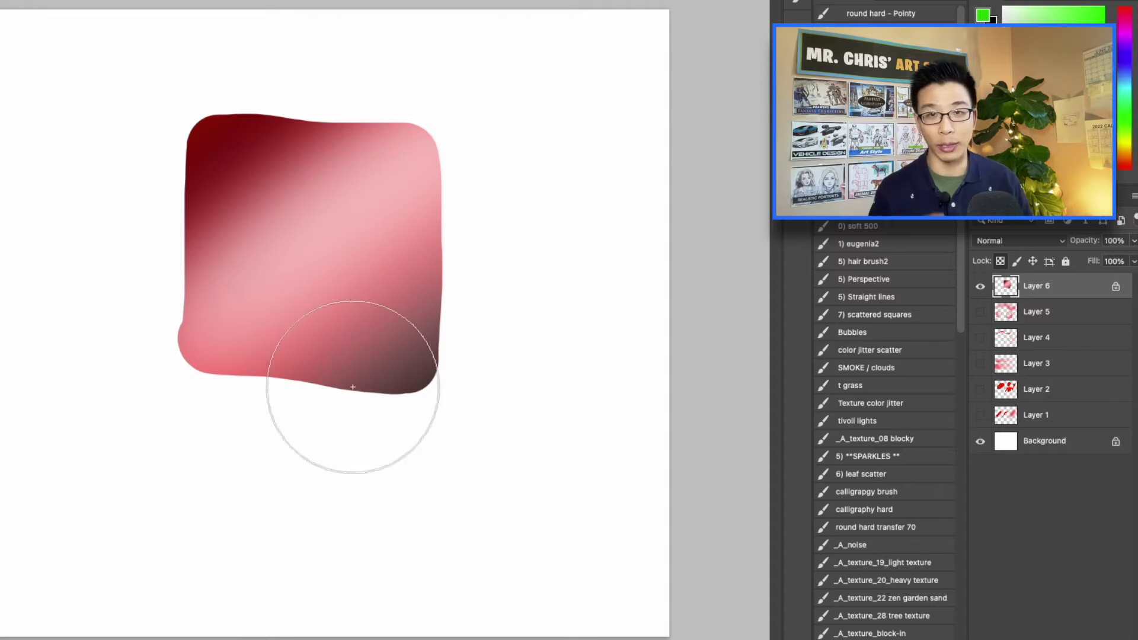
{"action": "mouse_move", "coordinate": [355, 381]}
{"action": "left_mouse_down"}
{"action": "mouse_move", "coordinate": [361, 417]}
{"action": "mouse_move", "coordinate": [400, 359]}
{"action": "left_mouse_up"}
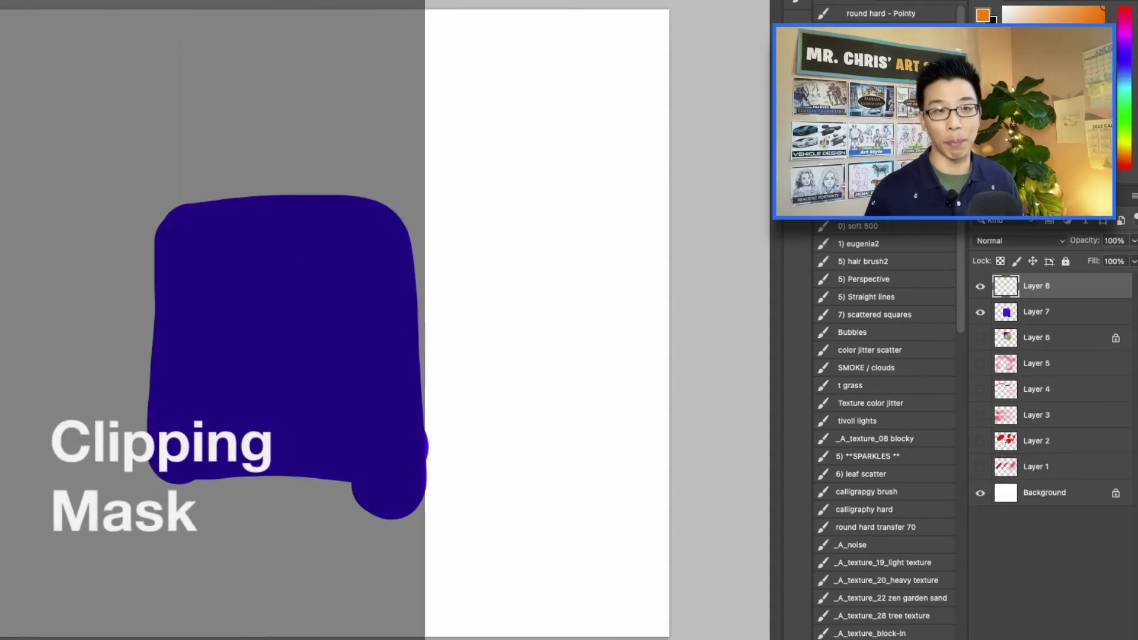
Paint four thick orange diagonal stripes across the blue shape on Layer 8
{"action": "left_click_drag", "start_coordinate": [368, 107], "coordinate": [53, 382]}
{"action": "left_click_drag", "start_coordinate": [528, 118], "coordinate": [51, 495]}
{"action": "left_click_drag", "start_coordinate": [555, 192], "coordinate": [134, 543]}
{"action": "left_click_drag", "start_coordinate": [513, 290], "coordinate": [436, 350]}
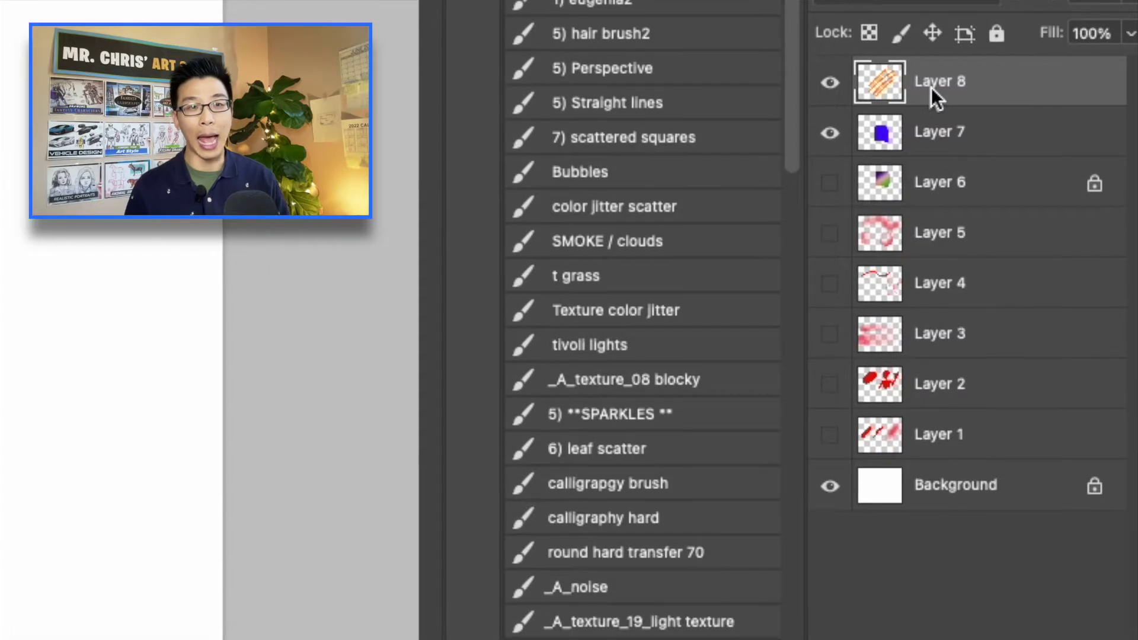
Apply Create Clipping Mask to Layer 8 so the stripes show only inside the blue shape
{"action": "right_click", "coordinate": [930, 87]}
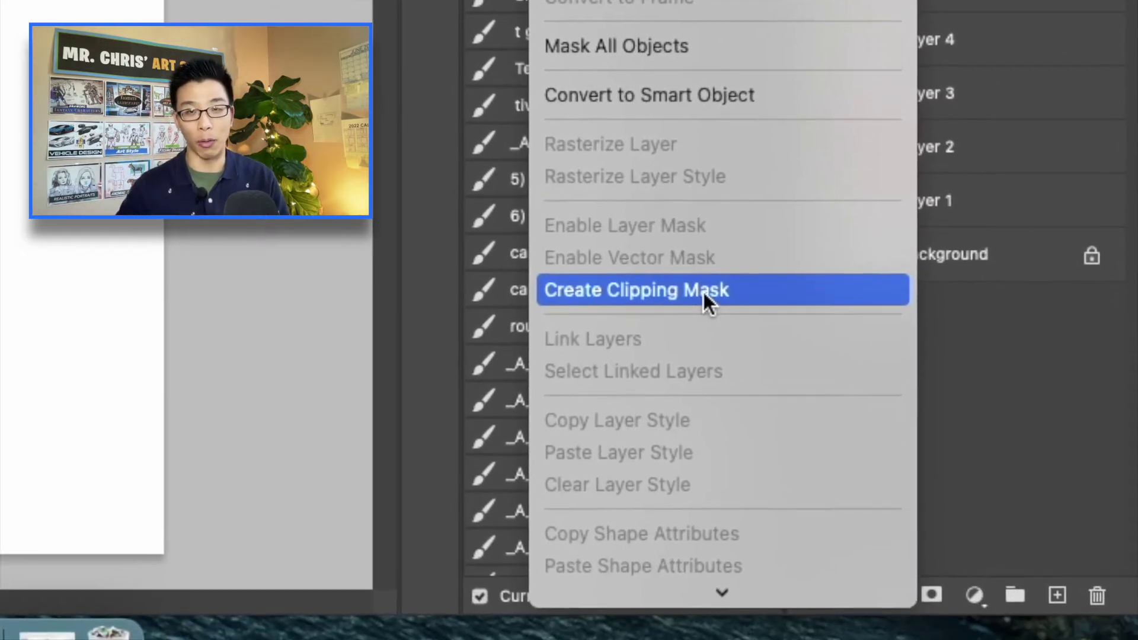
{"action": "left_click", "coordinate": [706, 345]}
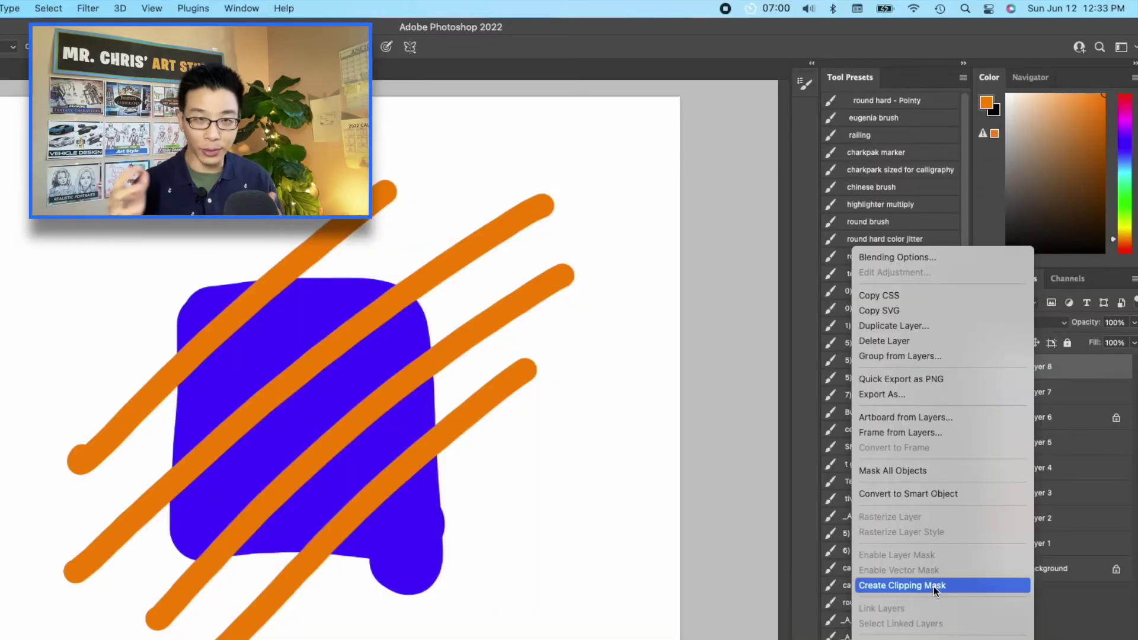
{"action": "left_click", "coordinate": [935, 587]}
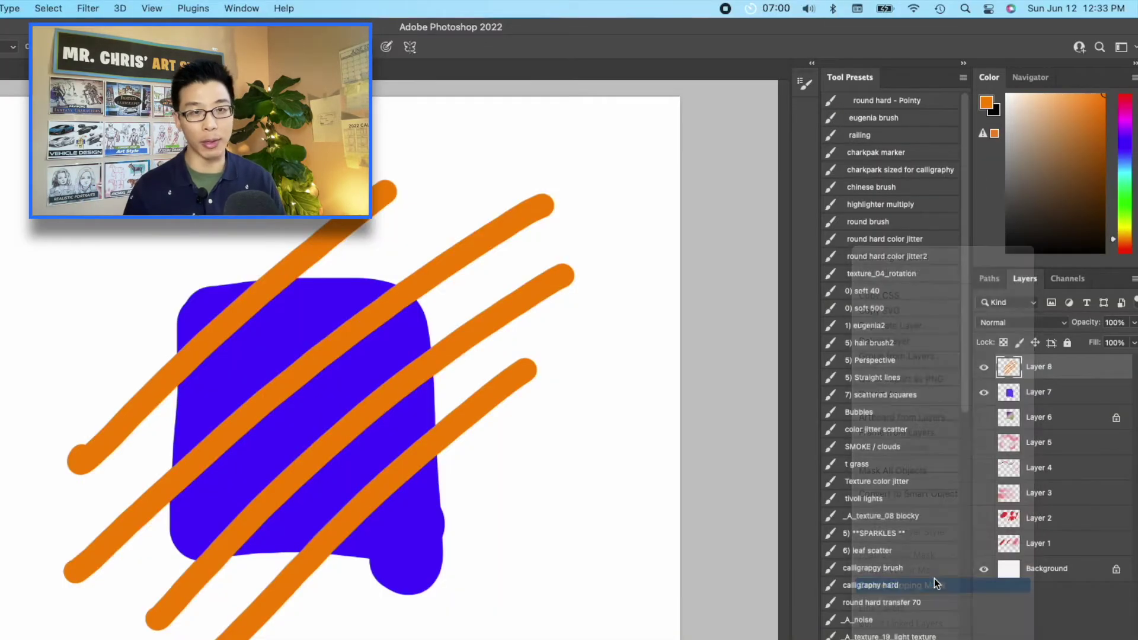
{"action": "left_click", "coordinate": [984, 369]}
{"action": "left_click", "coordinate": [984, 368]}
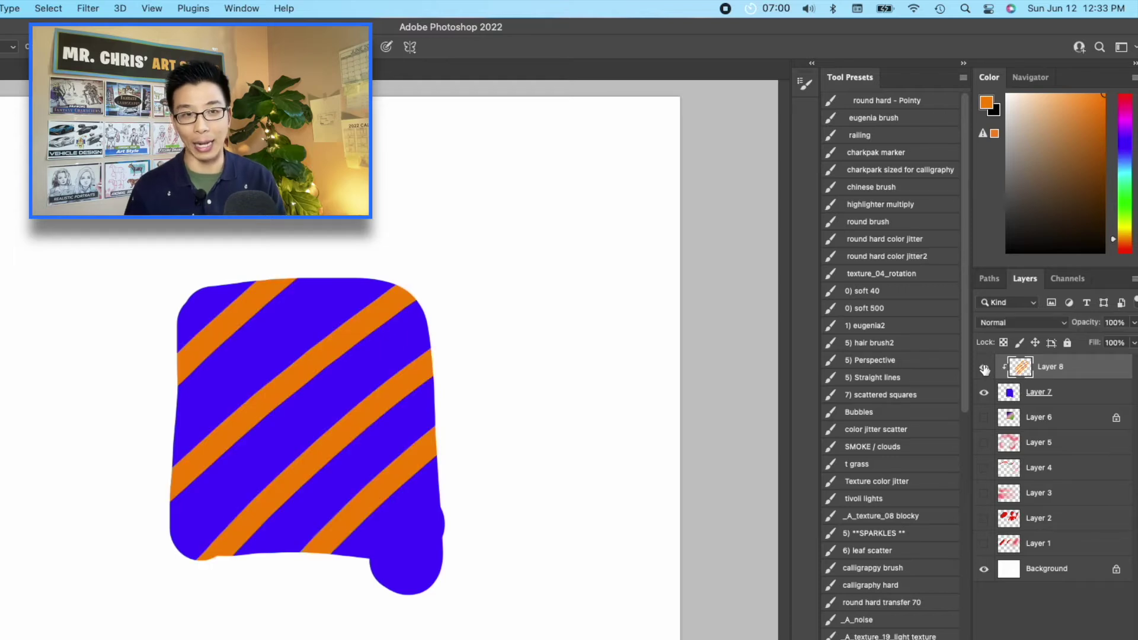
{"action": "left_click", "coordinate": [984, 368]}
{"action": "left_click", "coordinate": [984, 368]}
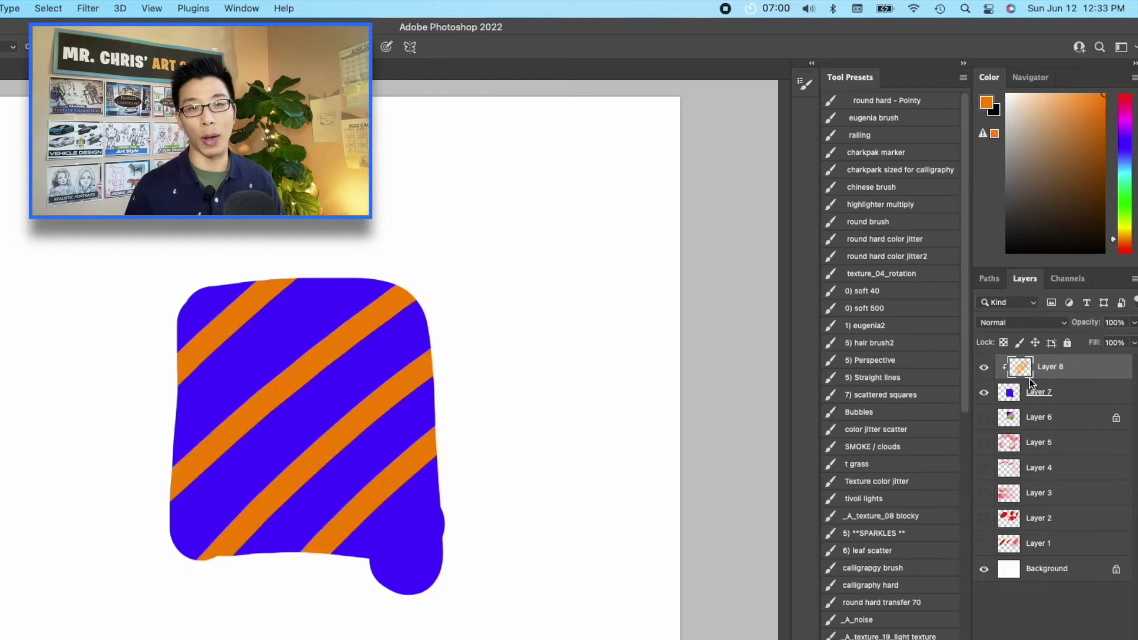
{"action": "left_click", "coordinate": [1031, 379], "text": "alt"}
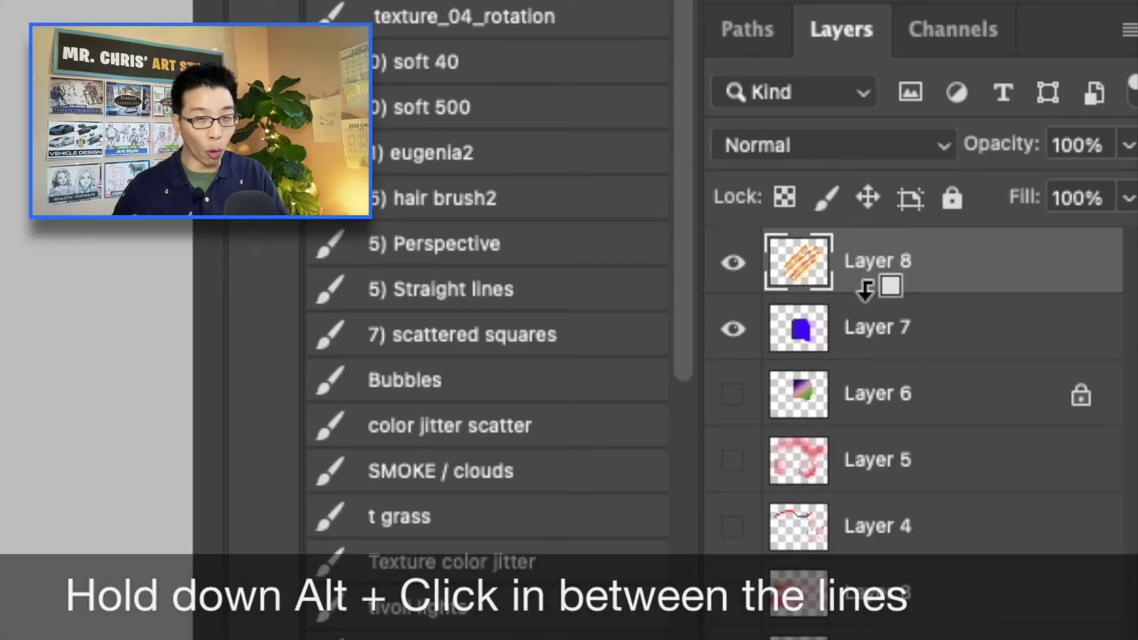
{"action": "left_click", "coordinate": [866, 291], "text": "alt"}
{"action": "left_click", "coordinate": [866, 293], "text": "alt"}
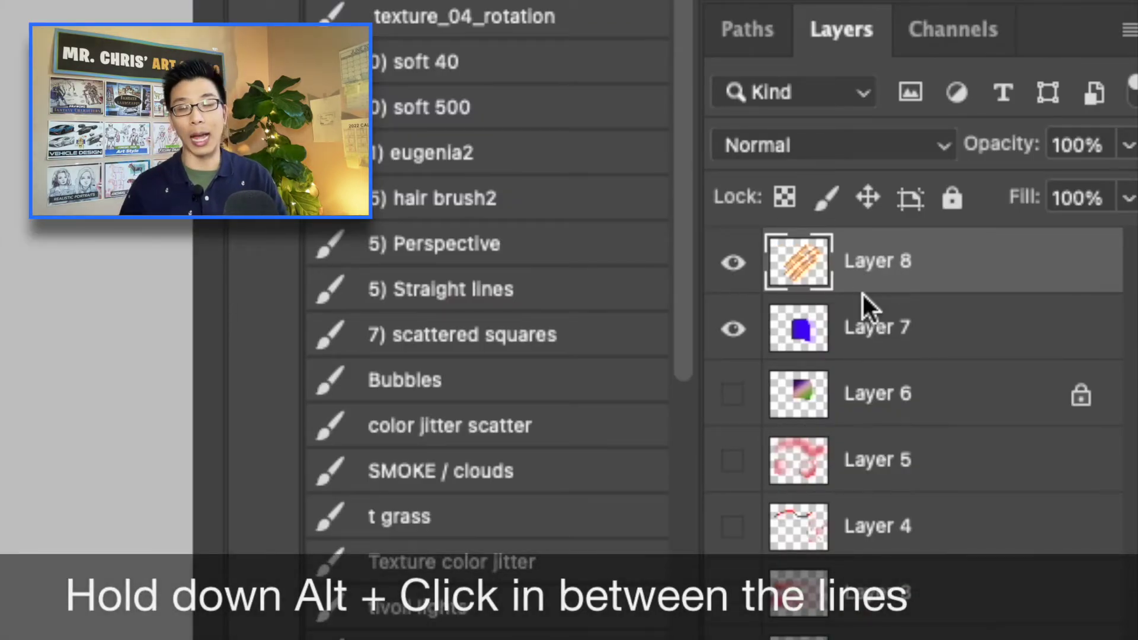
{"action": "left_click", "coordinate": [865, 291], "text": "alt"}
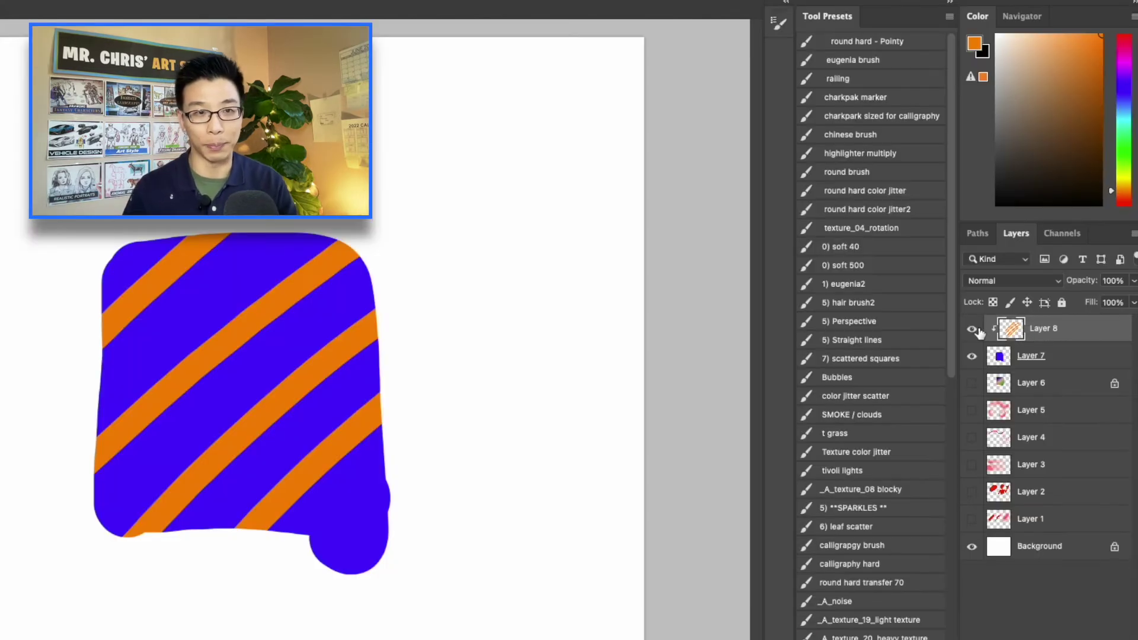
{"action": "left_click", "coordinate": [979, 333]}
{"action": "left_click", "coordinate": [979, 332]}
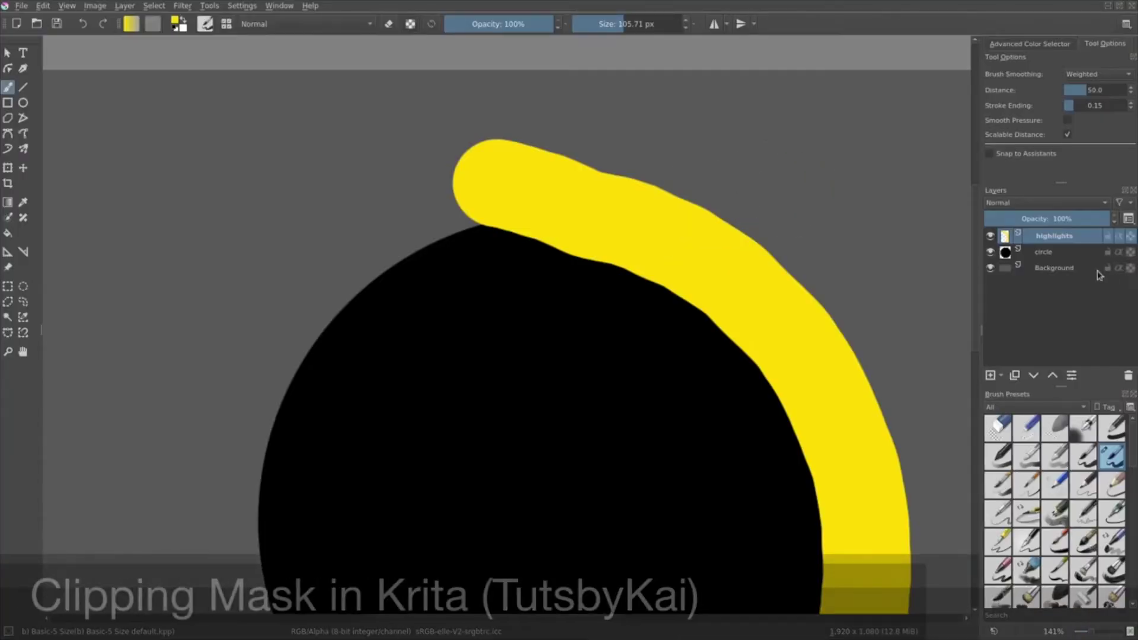
Quick Group the highlights layer into a new Group 1
{"action": "right_click", "coordinate": [1080, 237]}
{"action": "mouse_move", "coordinate": [969, 426]}
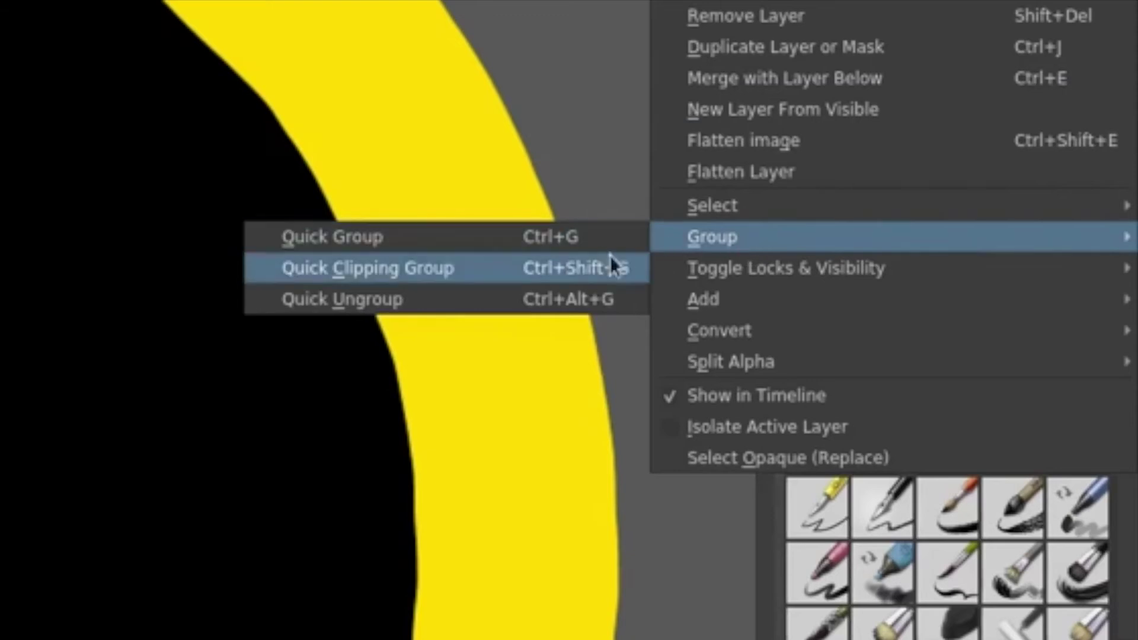
{"action": "left_click", "coordinate": [566, 237]}
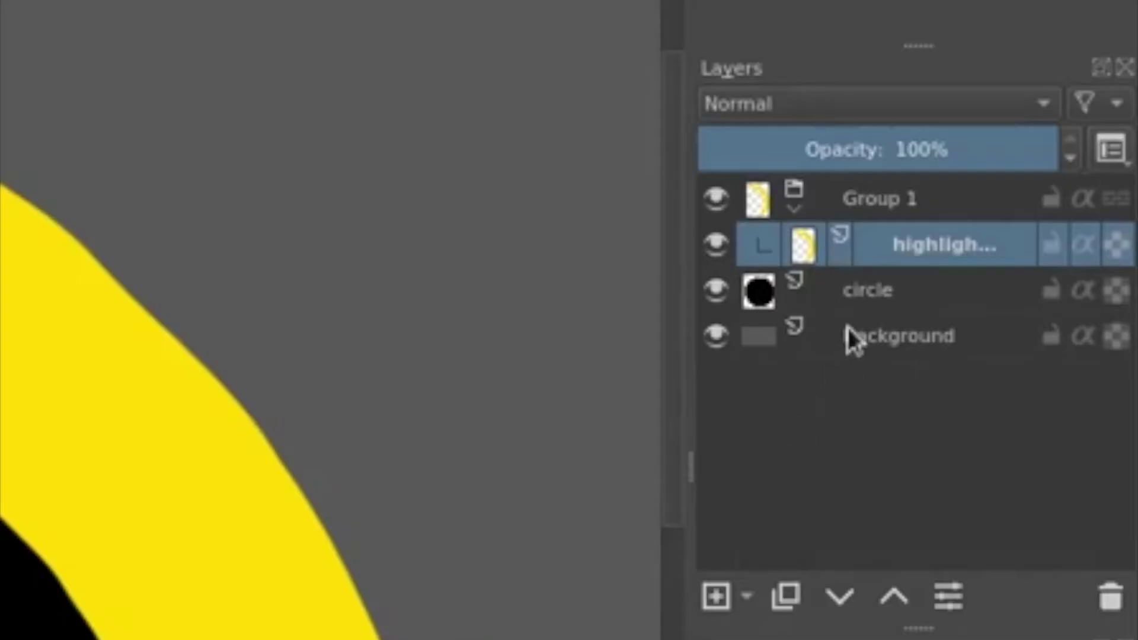
Move the circle layer into Group 1 alongside the highlights layer
{"action": "left_click", "coordinate": [858, 273]}
{"action": "left_click_drag", "start_coordinate": [857, 265], "coordinate": [879, 252]}
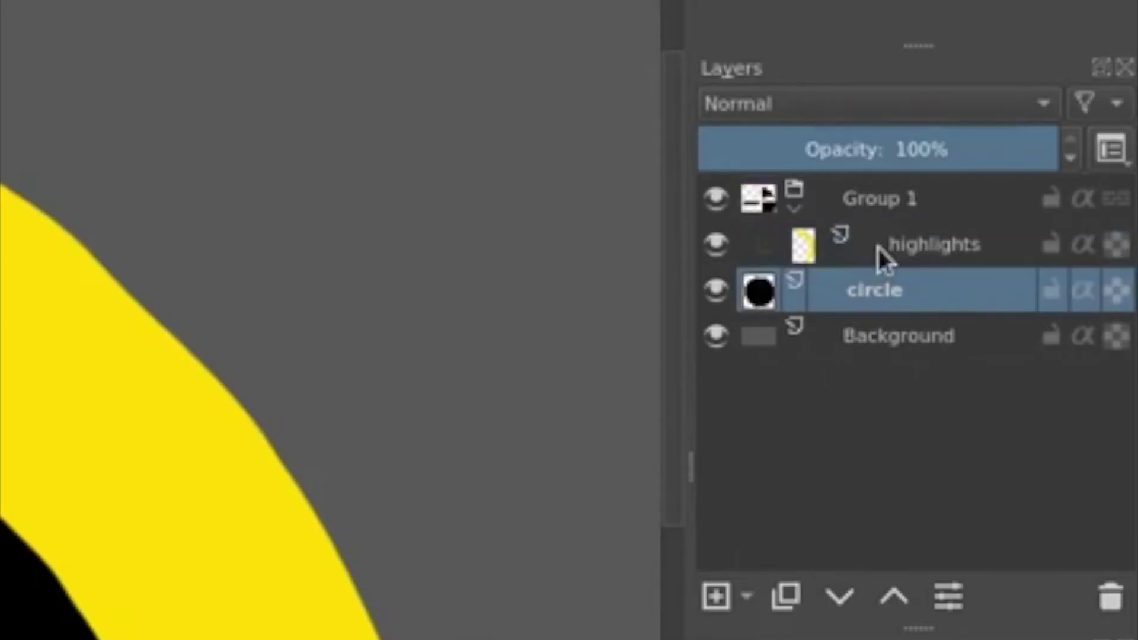
{"action": "left_click", "coordinate": [913, 245]}
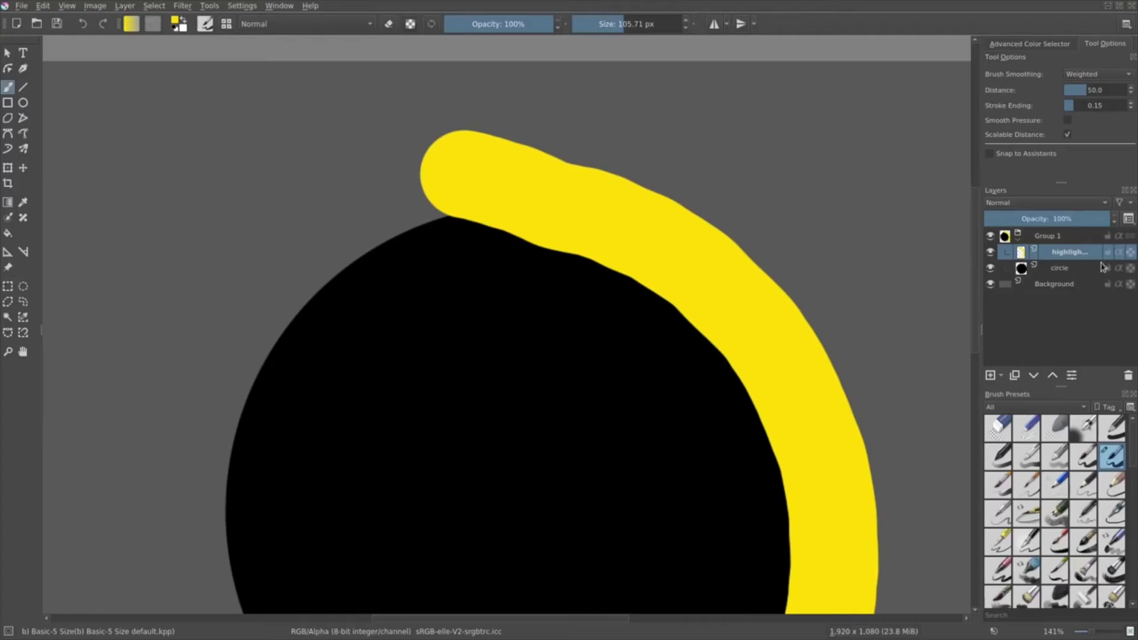
Turn on Inherit Alpha for the highlights layer so the yellow shows as a crescent inside the circle
{"action": "mouse_move", "coordinate": [1119, 256]}
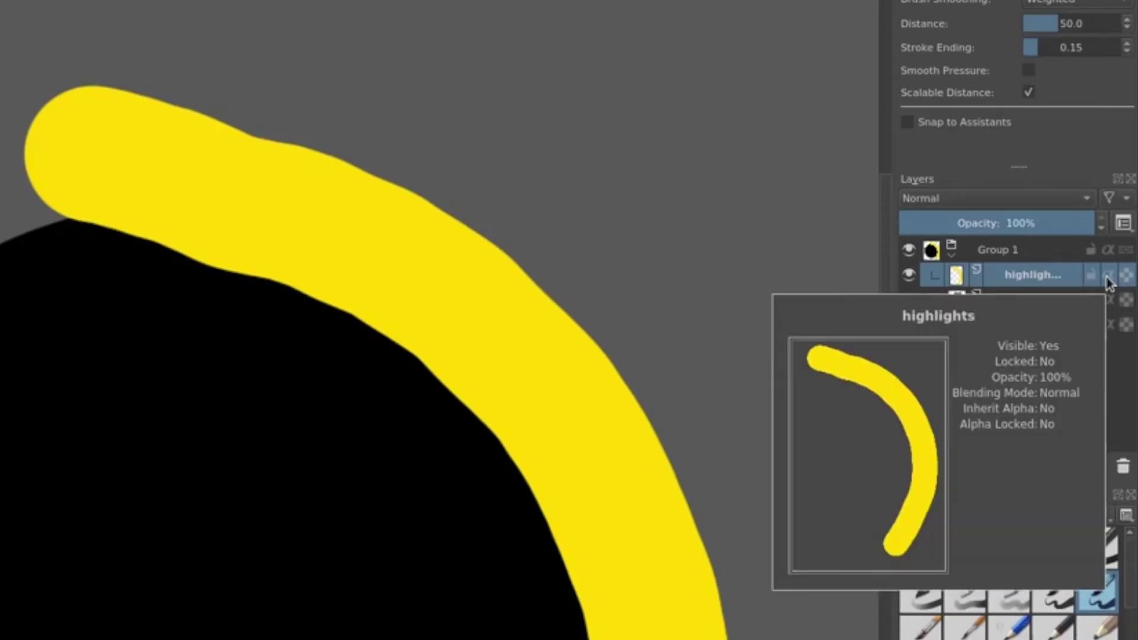
{"action": "left_click", "coordinate": [1107, 276]}
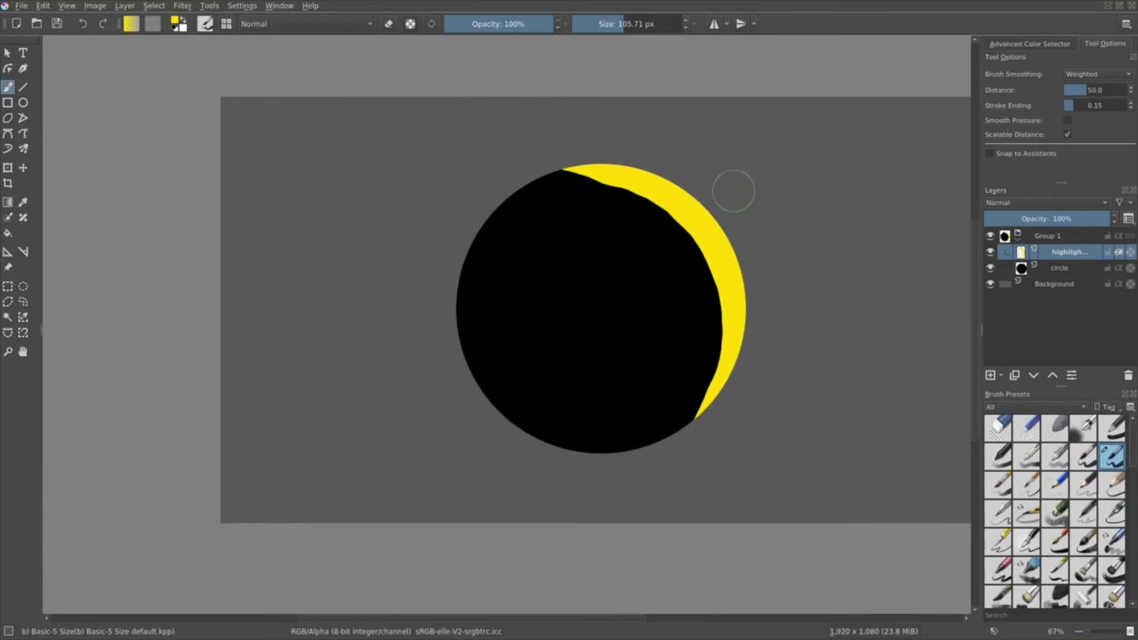
{"action": "scroll", "coordinate": [734, 191], "scroll_direction": "up", "scroll_amount": 1}
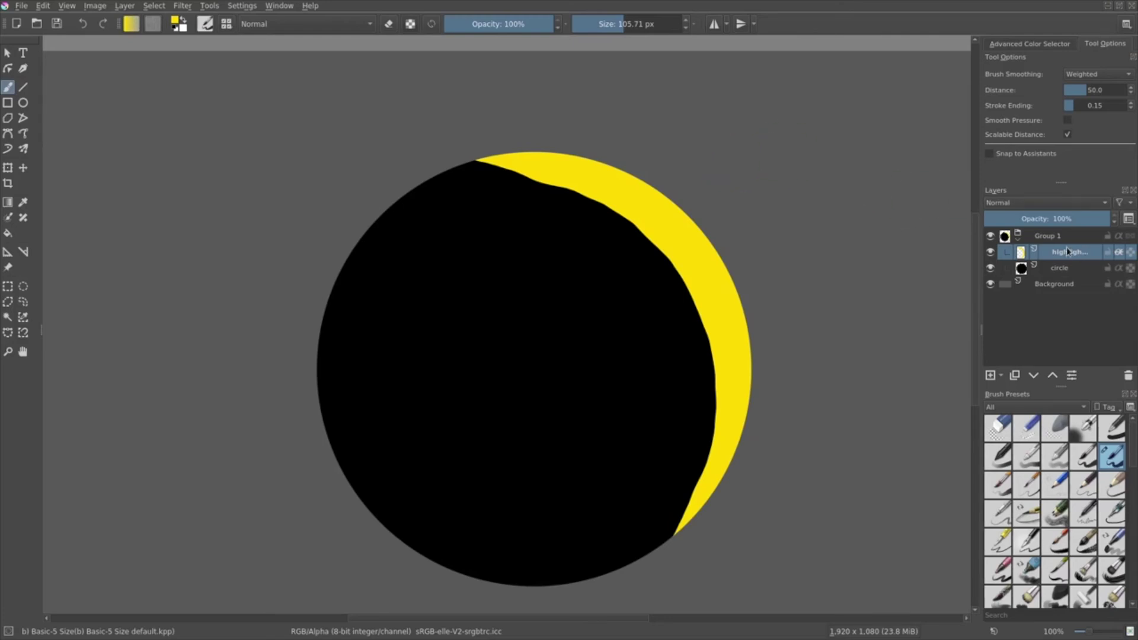
Move the highlights and circle layers out of Group 1
{"action": "key", "text": "ctrl+Page_Up"}
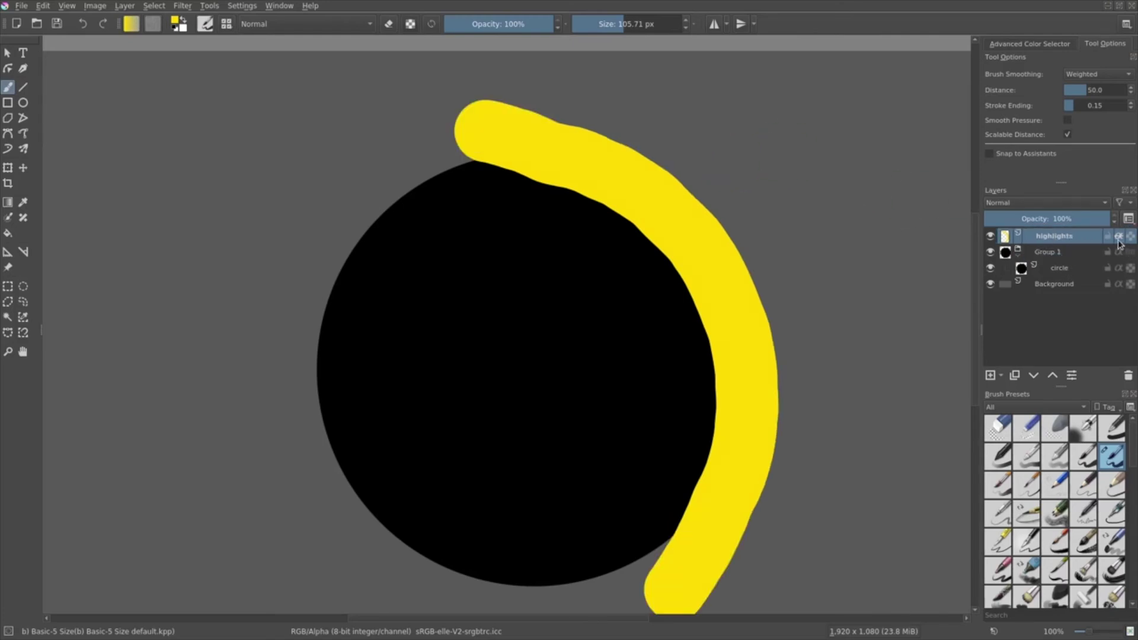
{"action": "left_click", "coordinate": [1039, 268]}
{"action": "left_click_drag", "start_coordinate": [1039, 268], "coordinate": [1047, 245]}
{"action": "scroll", "coordinate": [732, 224], "scroll_direction": "down", "scroll_amount": 1}
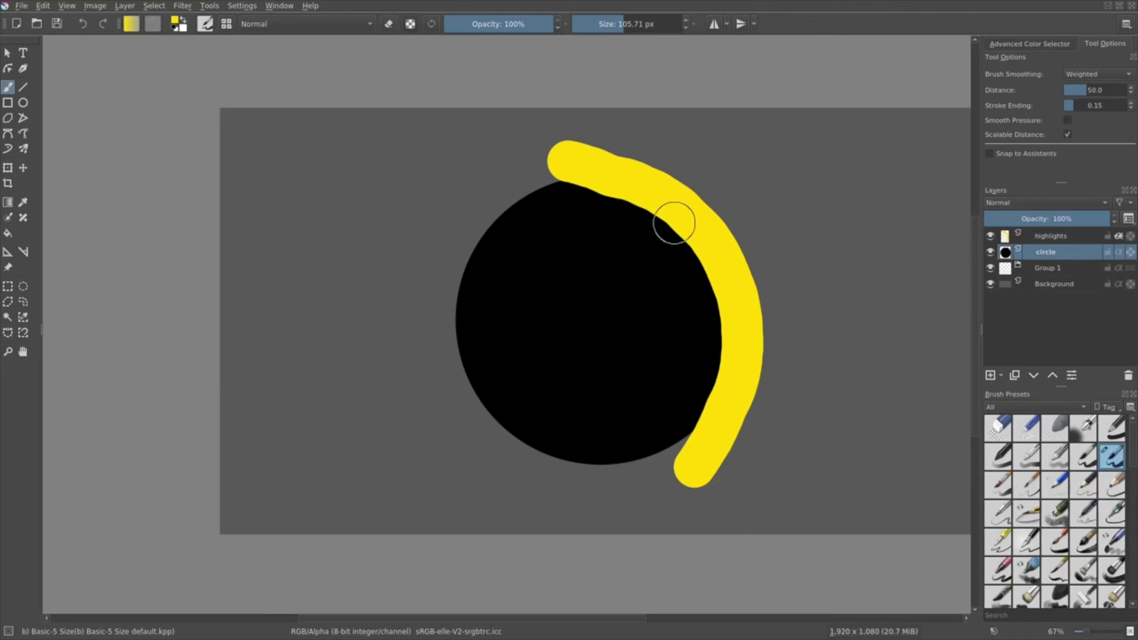
Paint a test yellow stroke, undo it, and drag the circle layer back toward Group 1
{"action": "mouse_move", "coordinate": [335, 288]}
{"action": "left_mouse_down"}
{"action": "mouse_move", "coordinate": [394, 252]}
{"action": "mouse_move", "coordinate": [237, 272]}
{"action": "left_mouse_up"}
{"action": "key", "text": "ctrl+z"}
{"action": "mouse_move", "coordinate": [1047, 255]}
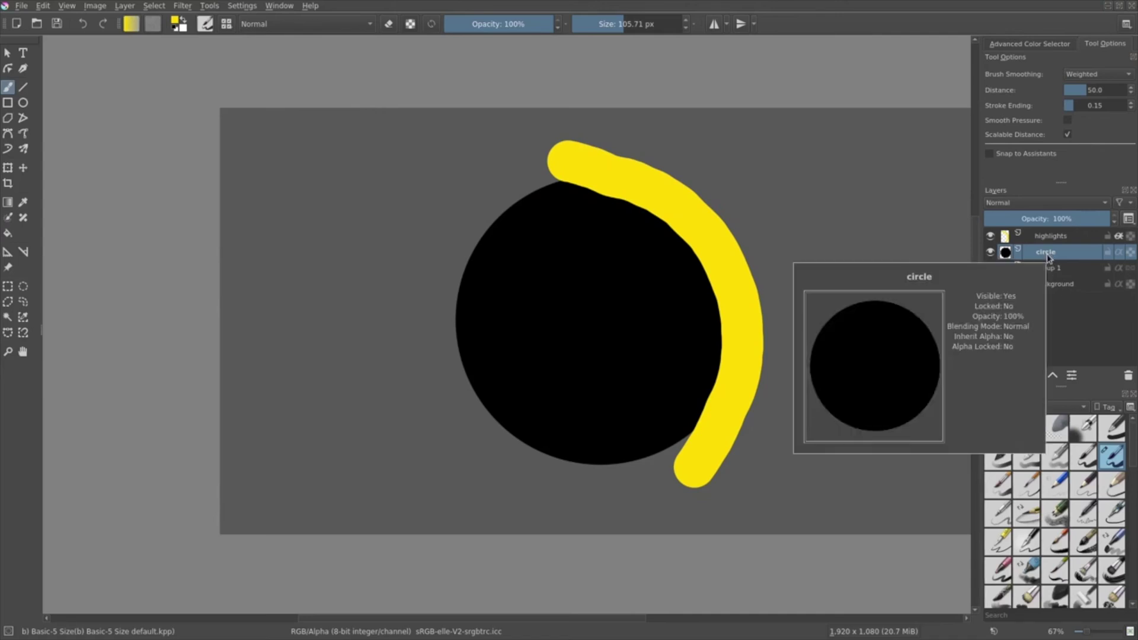
{"action": "mouse_move", "coordinate": [1047, 256]}
{"action": "left_mouse_down"}
{"action": "mouse_move", "coordinate": [1051, 271]}
{"action": "mouse_move", "coordinate": [1050, 261]}
{"action": "left_mouse_up"}
Re-enable Inherit Alpha on the highlights layer and view the drawing at 100% zoom
{"action": "left_click", "coordinate": [1119, 252]}
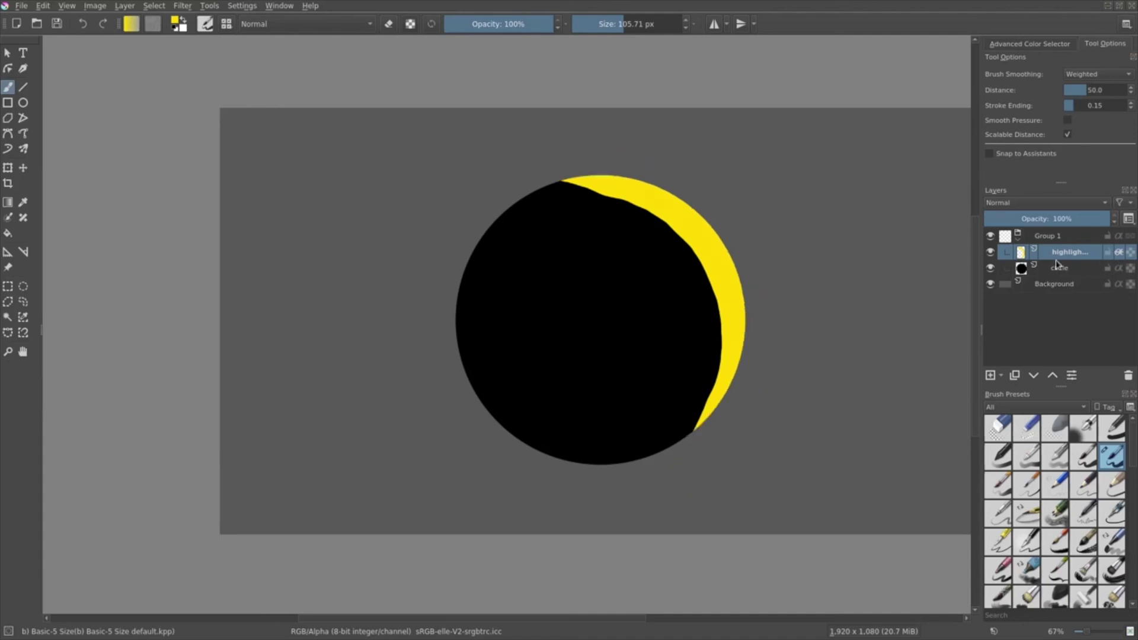
{"action": "key", "text": "1"}
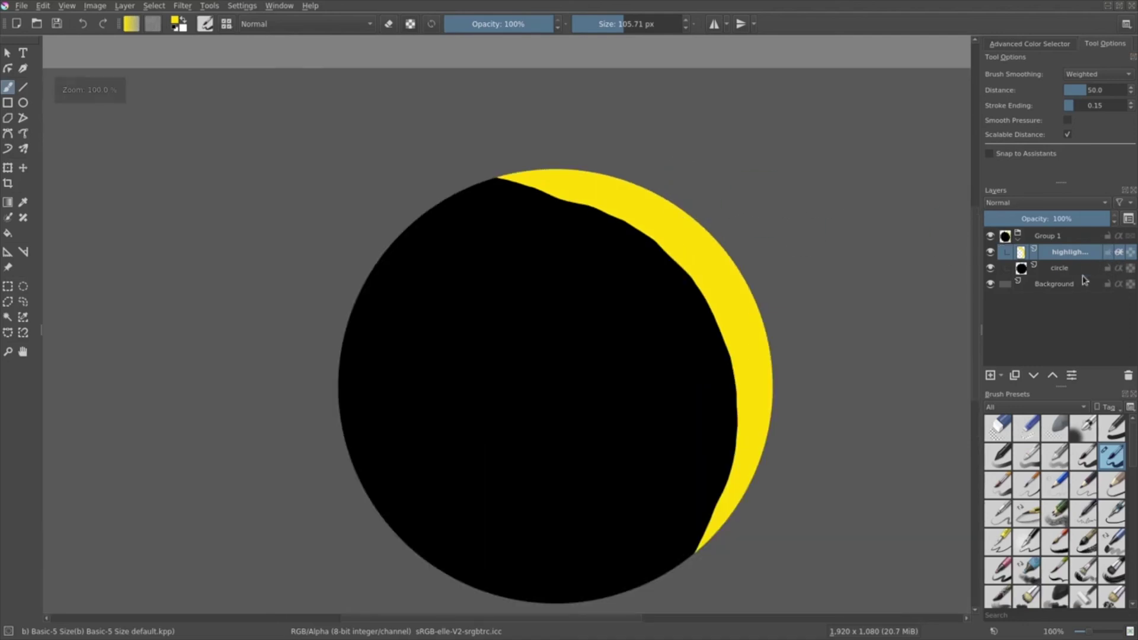